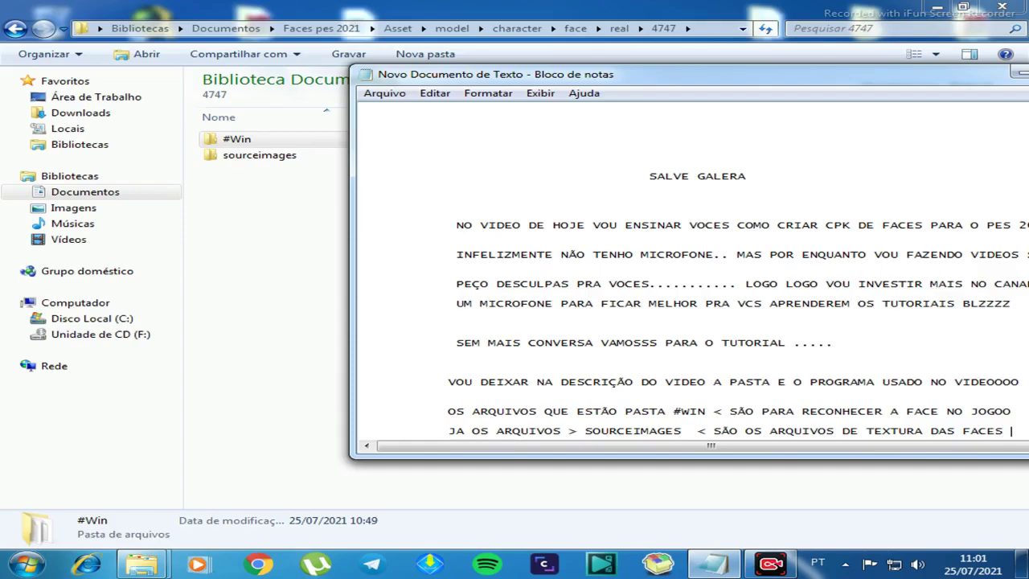
Add blank lines at the end of the note and highlight the last line, about the SOURCEIMAGES texture files
key(Return)
key(Return)
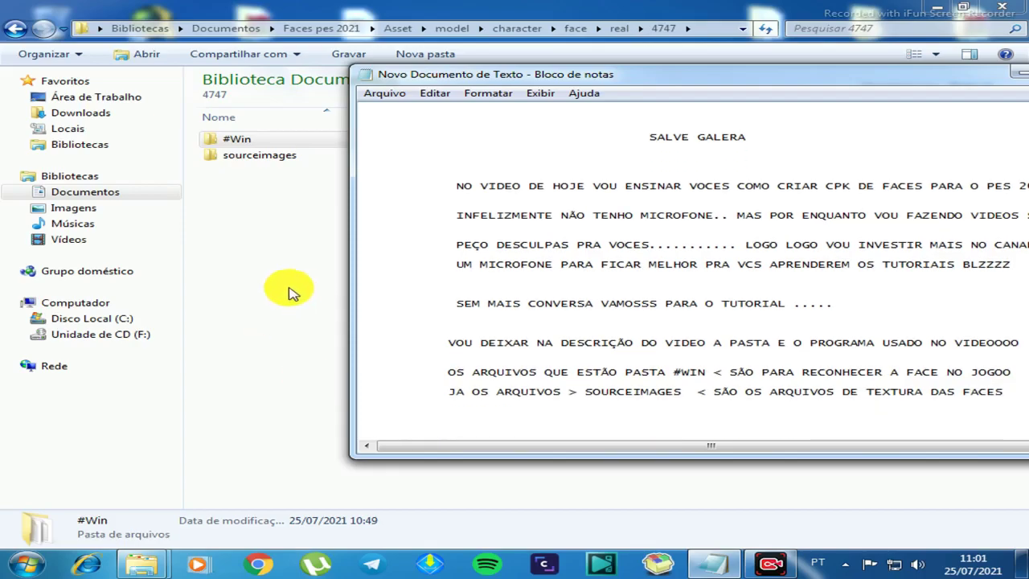
drag(465, 392, 671, 393)
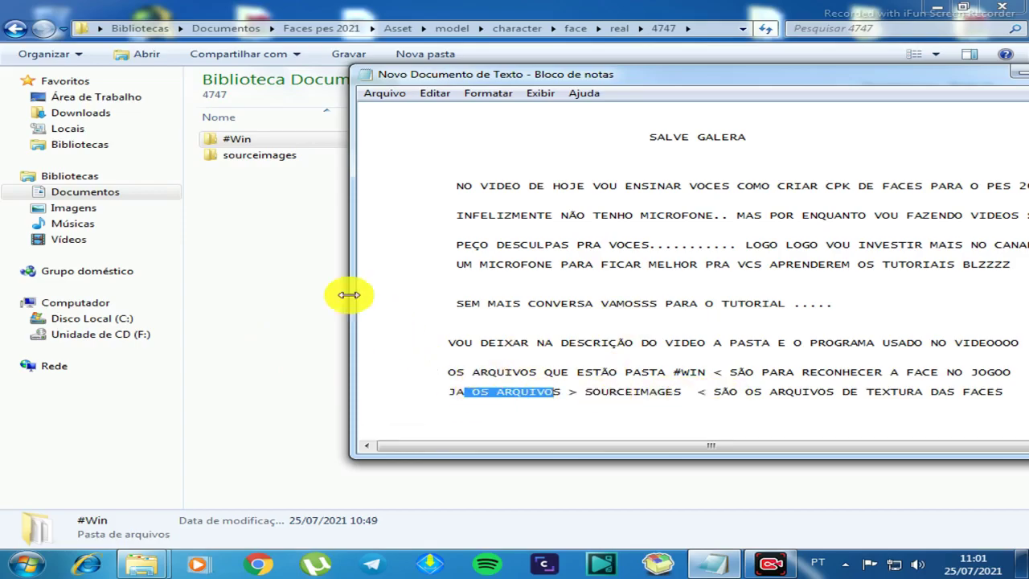
Switch to Windows Explorer and open the face.fpk XML file from the 4747 folder's #Win subfolder
click(260, 209)
double_click(240, 141)
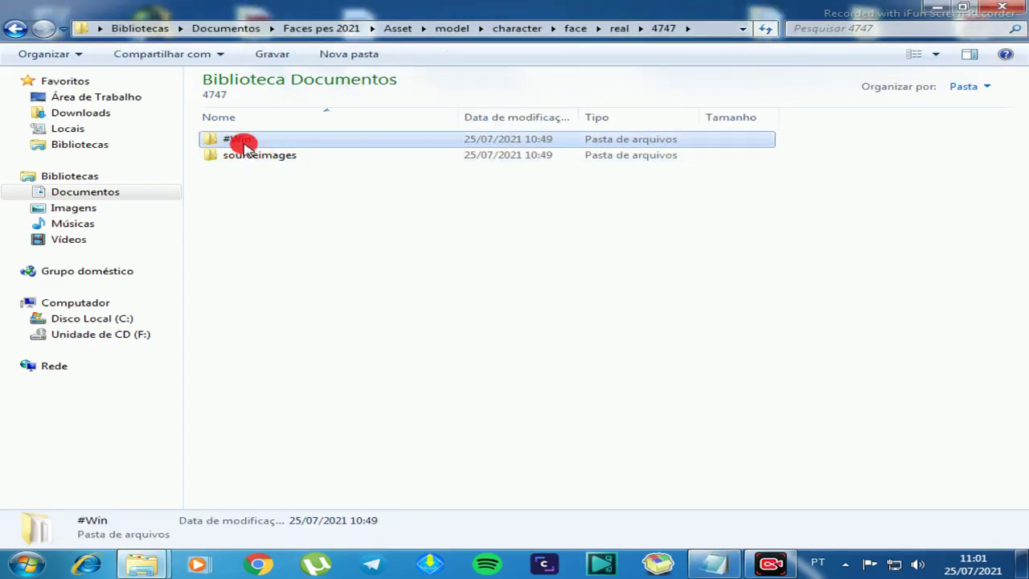
double_click(246, 142)
click(545, 31)
click(260, 174)
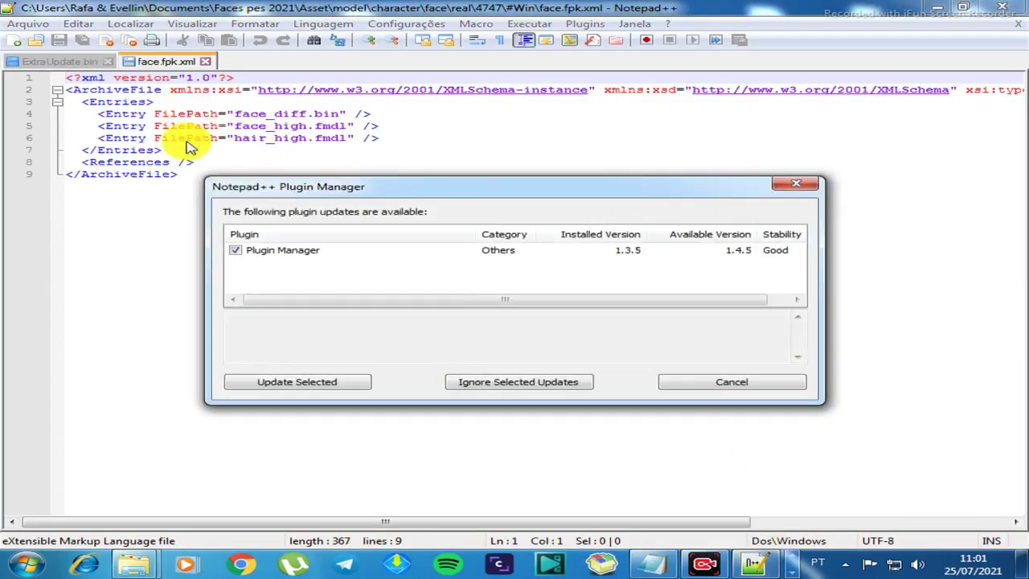
Dismiss the plugin update offer, examine the file path entries in the face.fpk XML, and close Notepad++
click(799, 187)
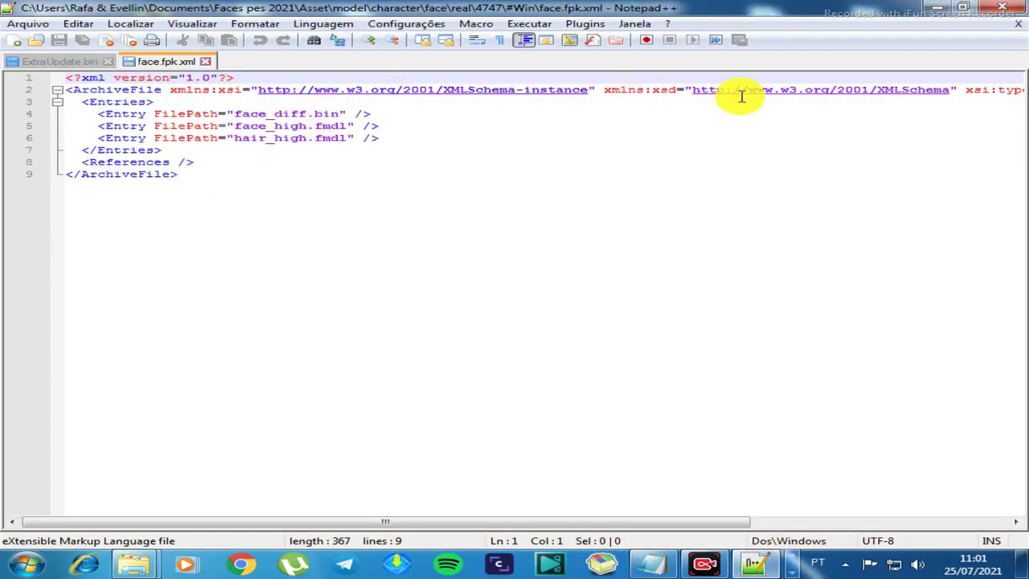
click(219, 138)
click(277, 120)
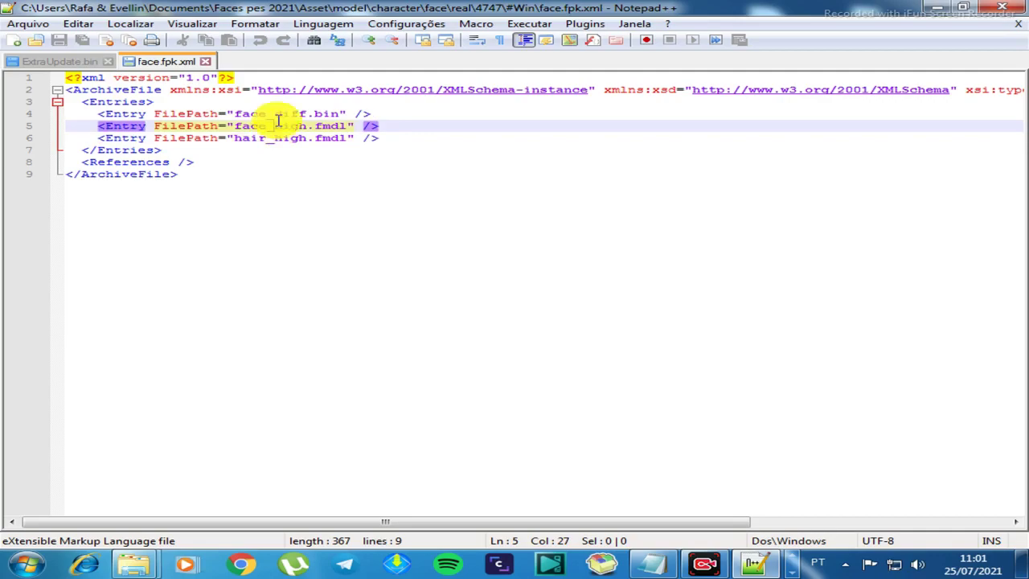
click(997, 15)
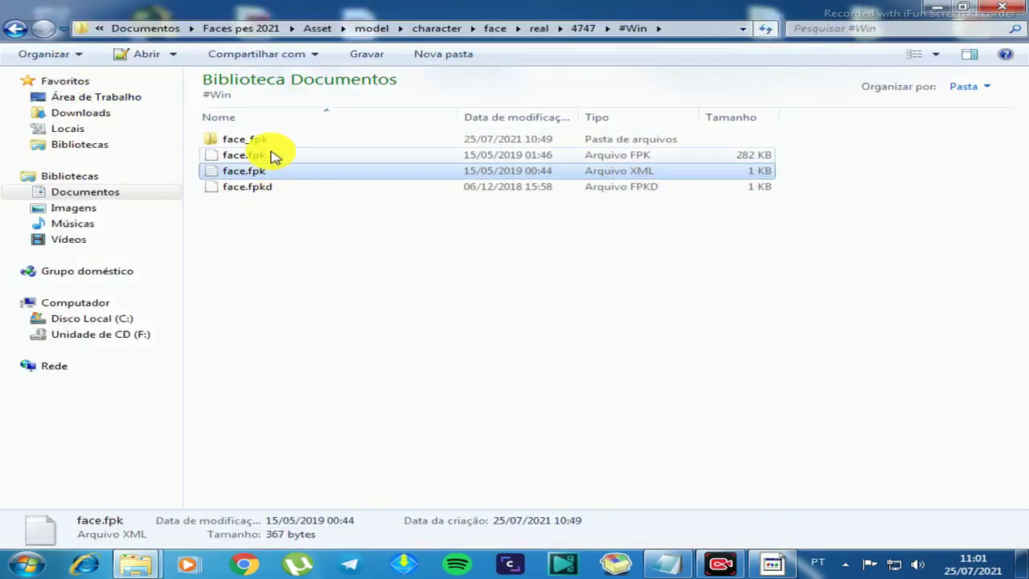
Look at the contents of the face_fpk folder inside #Win and return to the 4747 folder
double_click(257, 137)
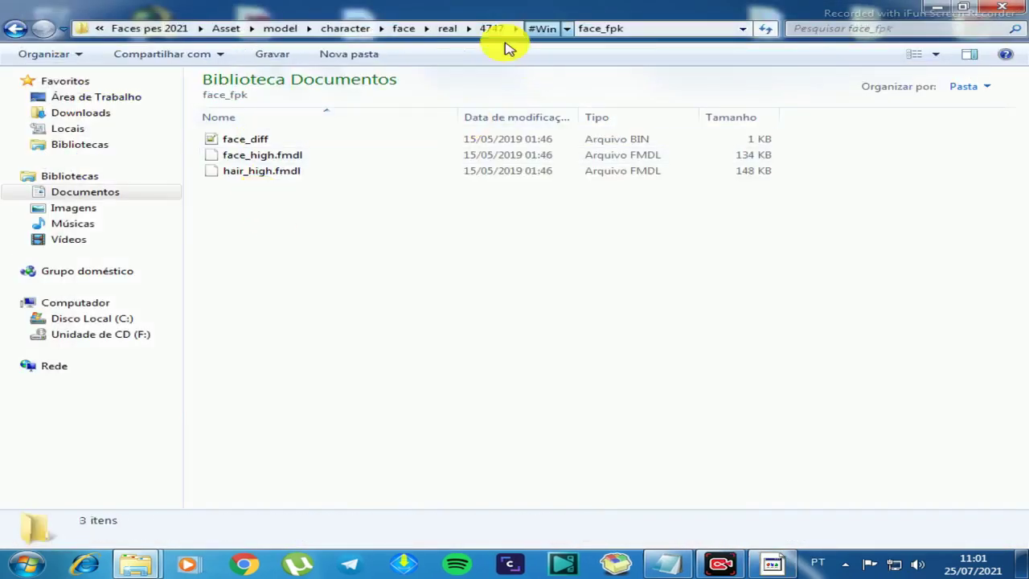
click(507, 31)
click(582, 28)
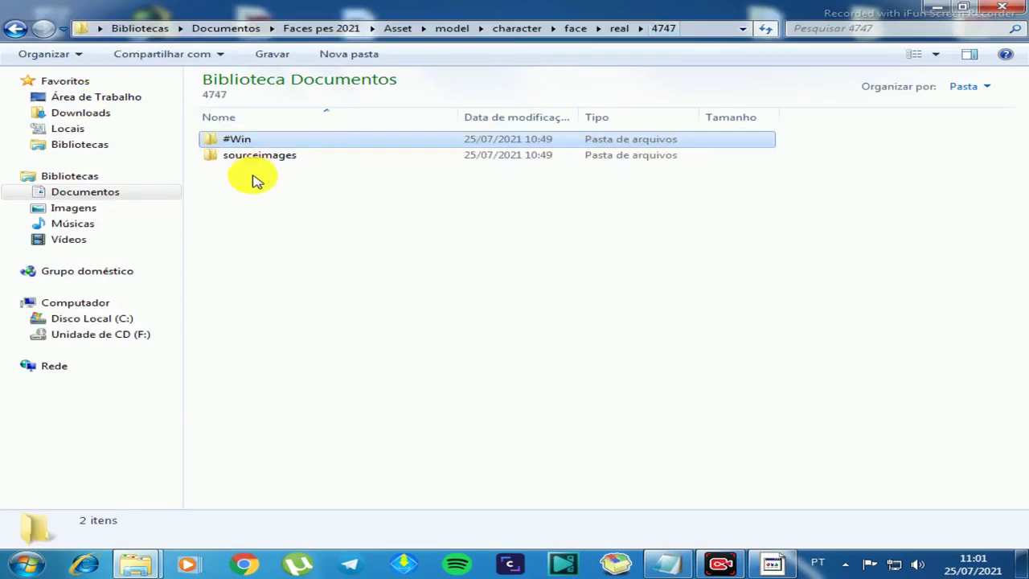
Open the #windx11 folder inside sourceimages and examine its .ftex texture files
double_click(252, 156)
double_click(249, 142)
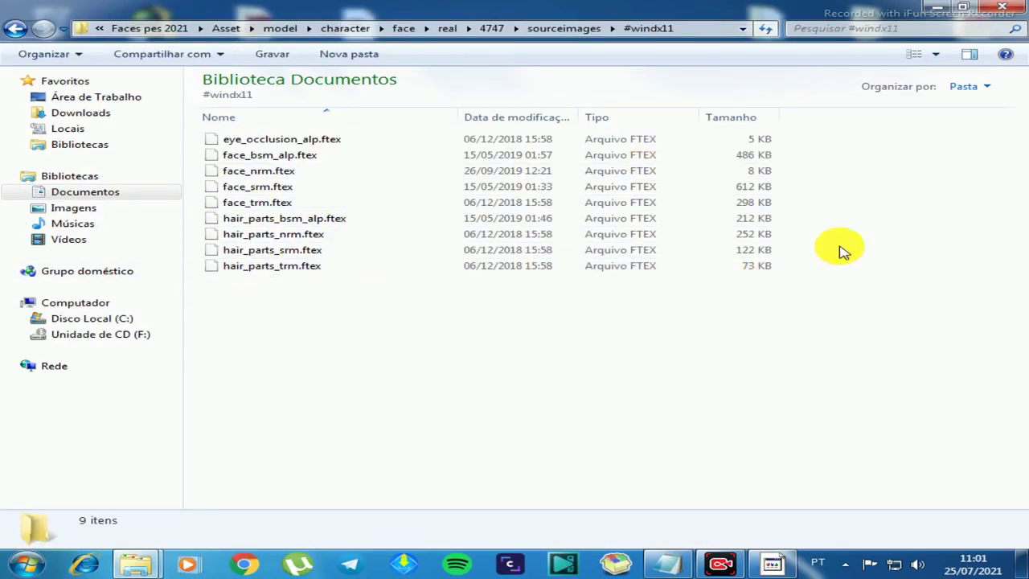
right_click(295, 329)
click(366, 414)
drag(339, 314, 265, 135)
click(313, 324)
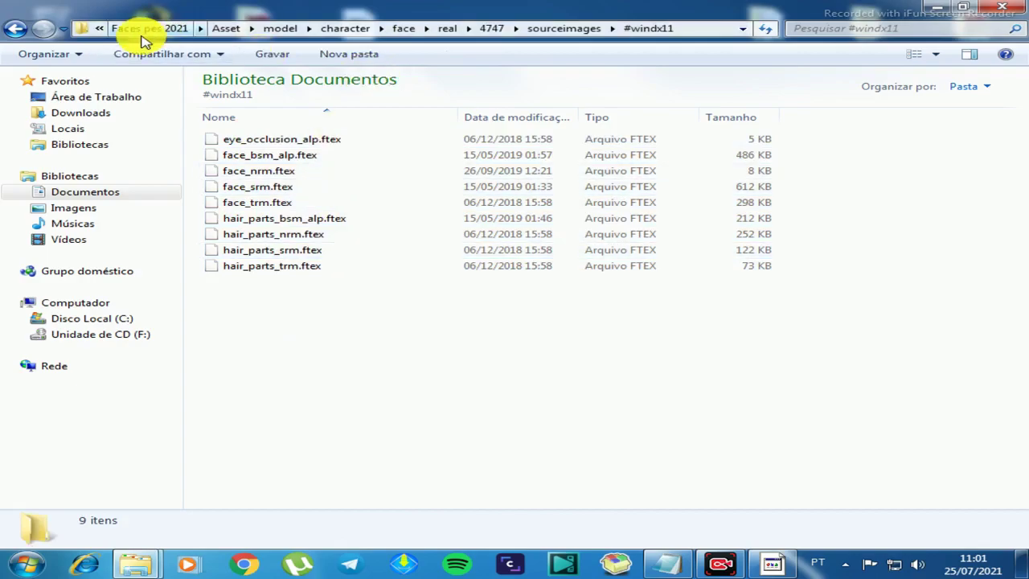
Go back up through the Faces pes 2021 folder to the Documents library
click(139, 29)
click(341, 229)
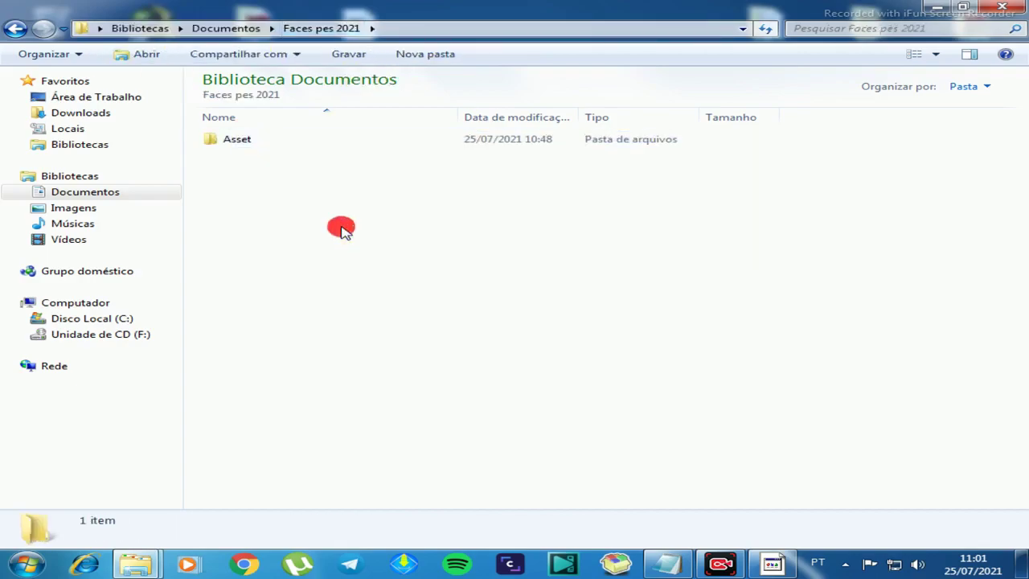
click(244, 32)
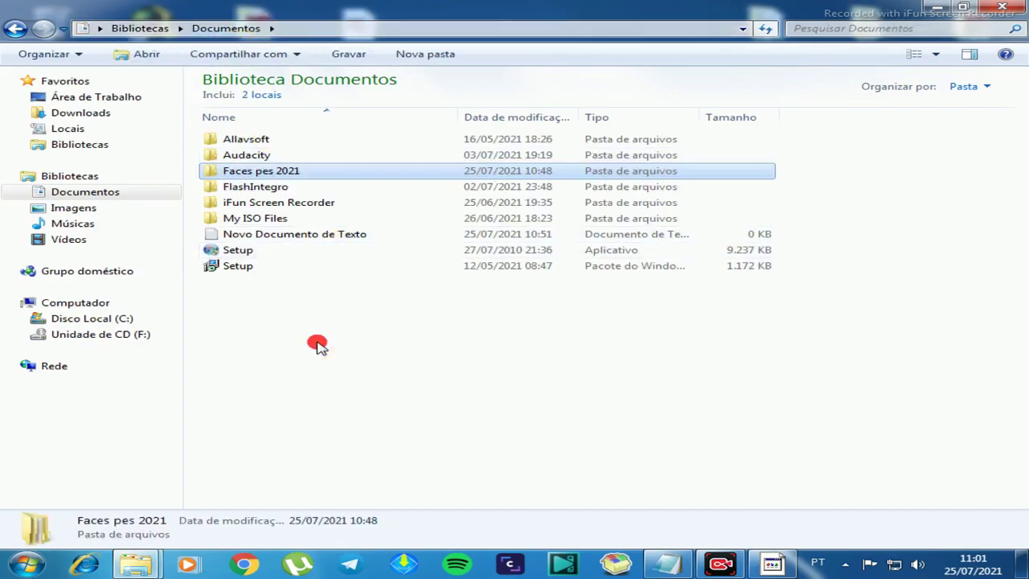
Launch CRI Packed File Maker, load the Faces pes 2021 folder into it, and look through the registered files
click(604, 563)
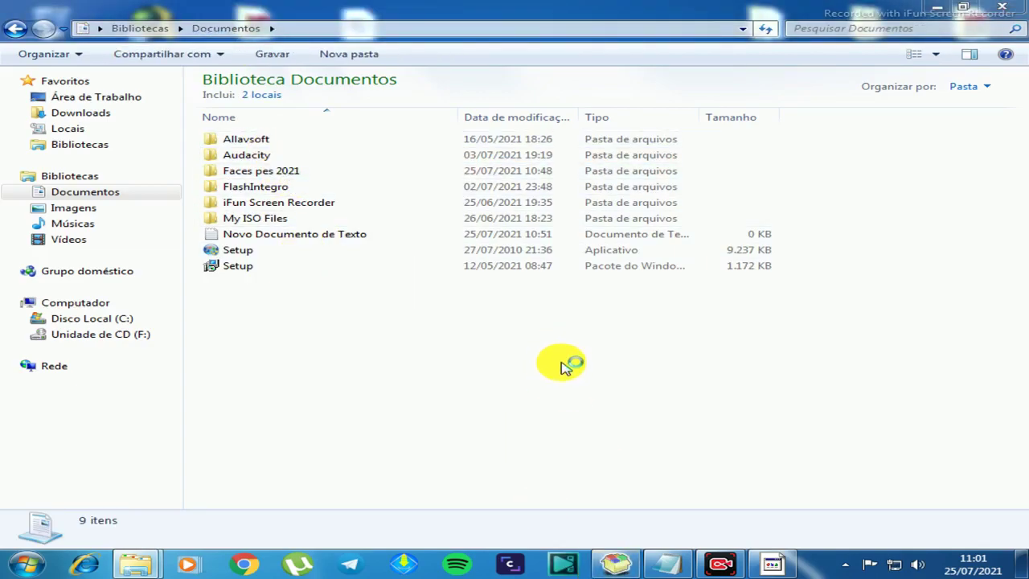
drag(168, 52, 240, 102)
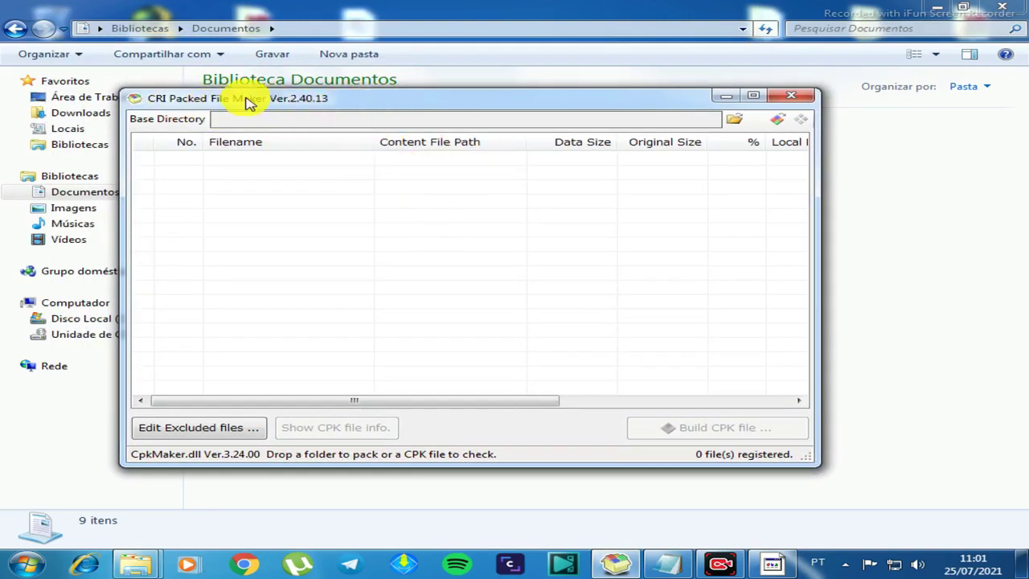
drag(259, 98, 450, 97)
drag(273, 171, 455, 206)
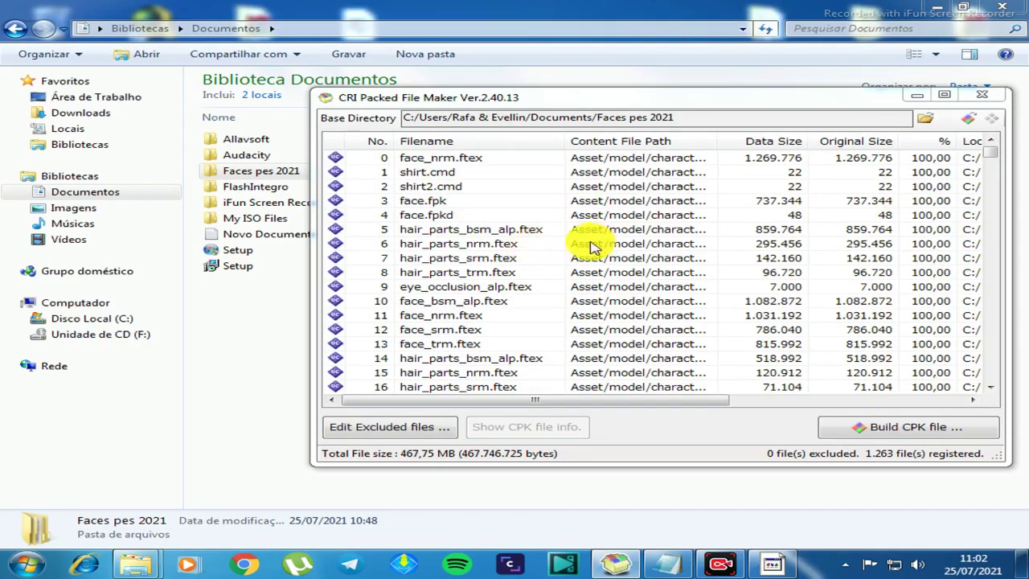
drag(993, 156, 994, 183)
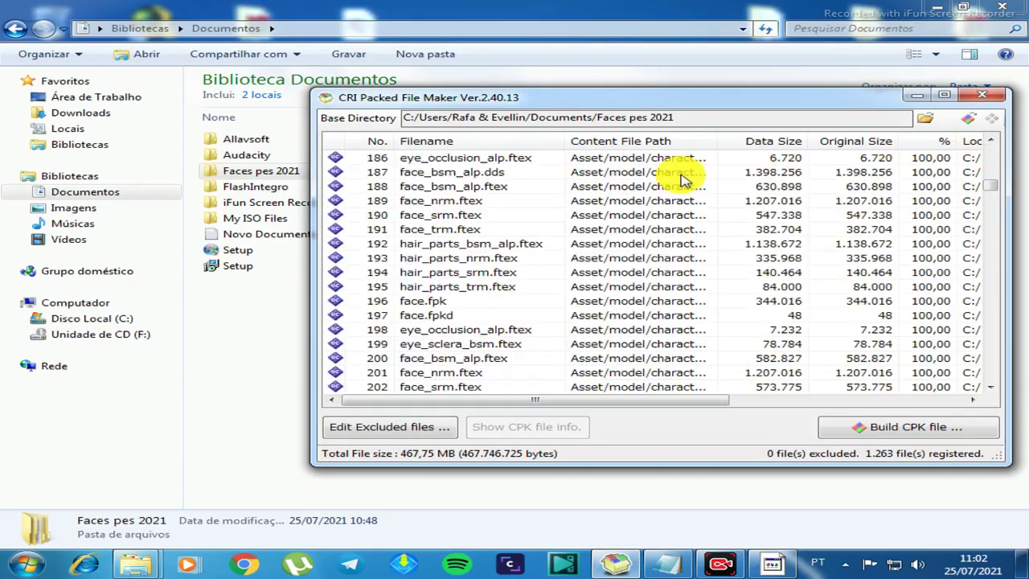
Review the Faces pes 2021 folder structure in Windows Explorer, from Asset down to sourceimages in 4747
double_click(293, 170)
click(237, 142)
double_click(237, 141)
double_click(237, 141)
double_click(237, 141)
double_click(237, 142)
double_click(237, 142)
double_click(237, 143)
double_click(246, 161)
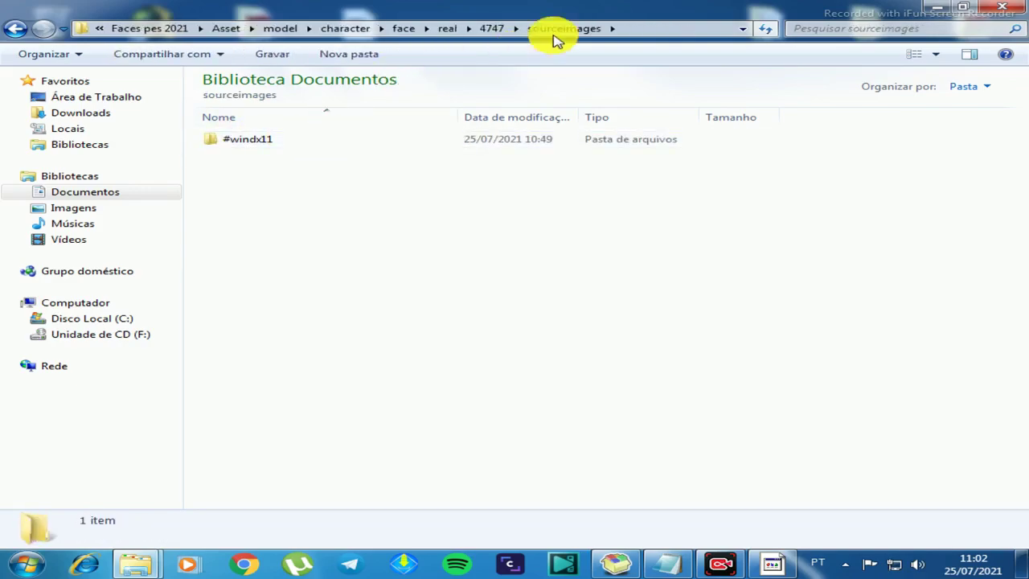
Return to the Documents library and decline the Notepad++ update
click(451, 28)
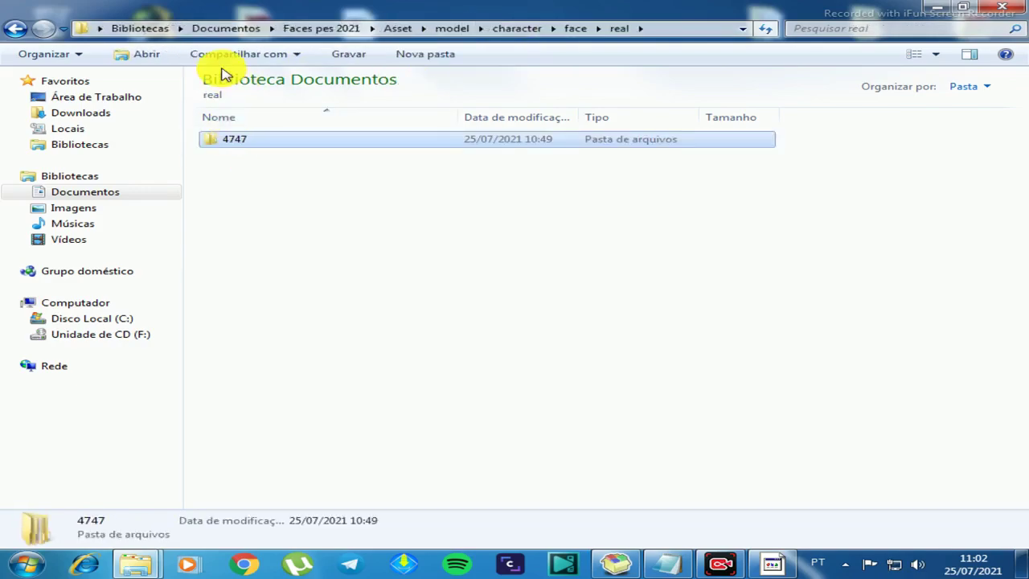
click(237, 28)
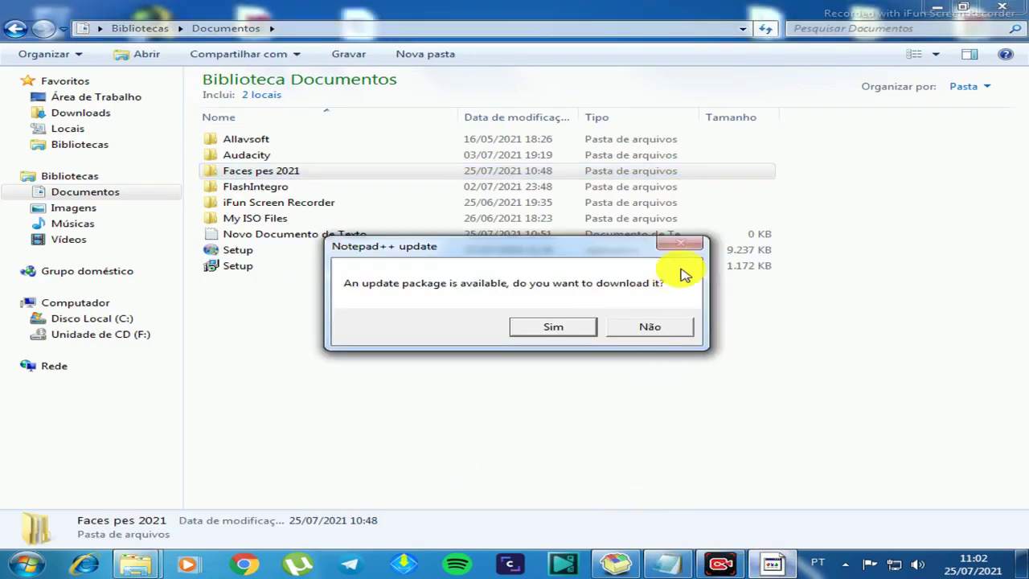
click(667, 328)
Restart CRI Packed File Maker and load the Faces pes 2021 folder from Documents into it
click(655, 562)
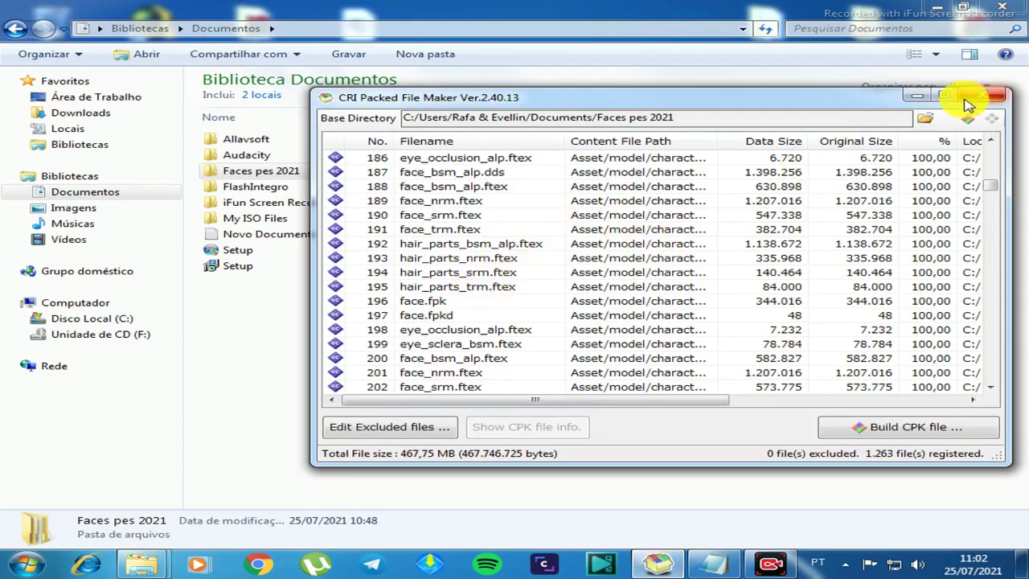
click(655, 562)
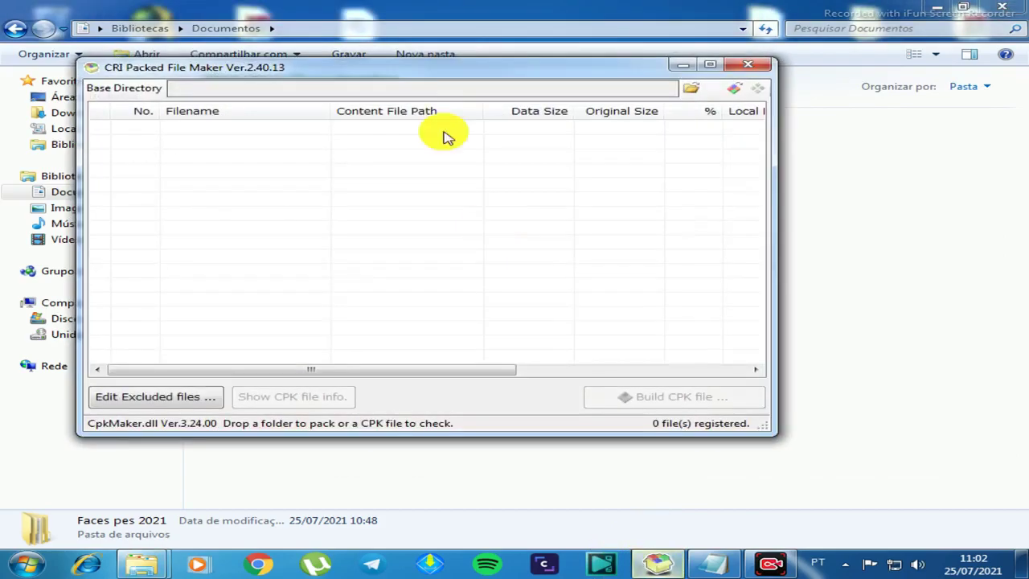
drag(432, 74, 539, 72)
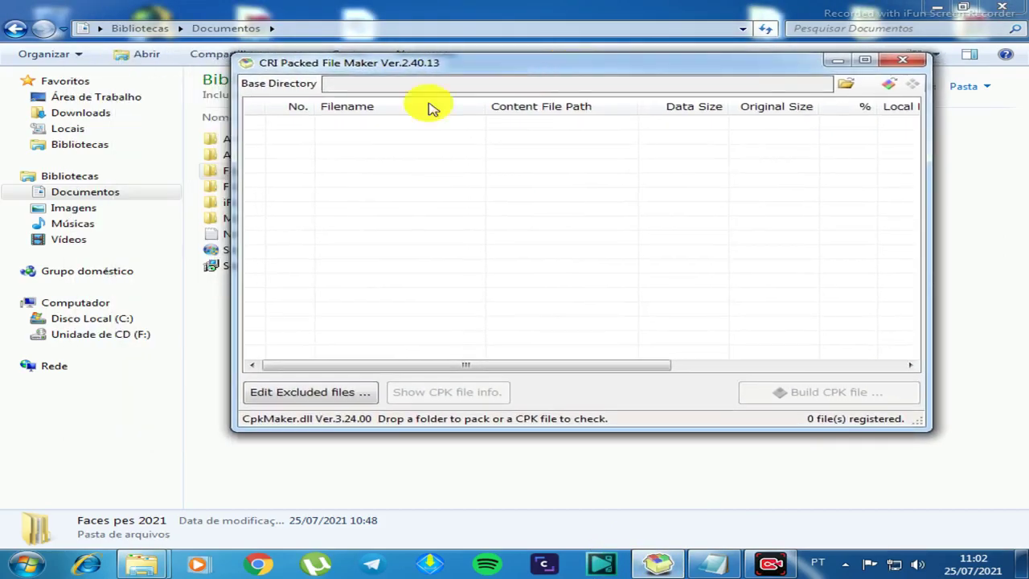
drag(232, 166, 485, 207)
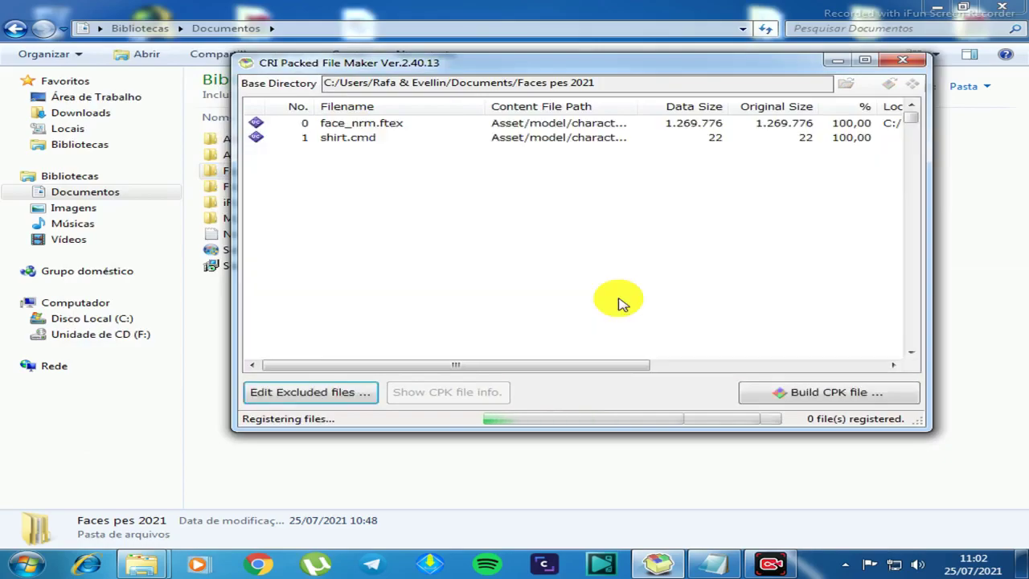
Start building the Faces pes 2021 CPK file in Documents and minimize the packer
click(824, 391)
click(604, 318)
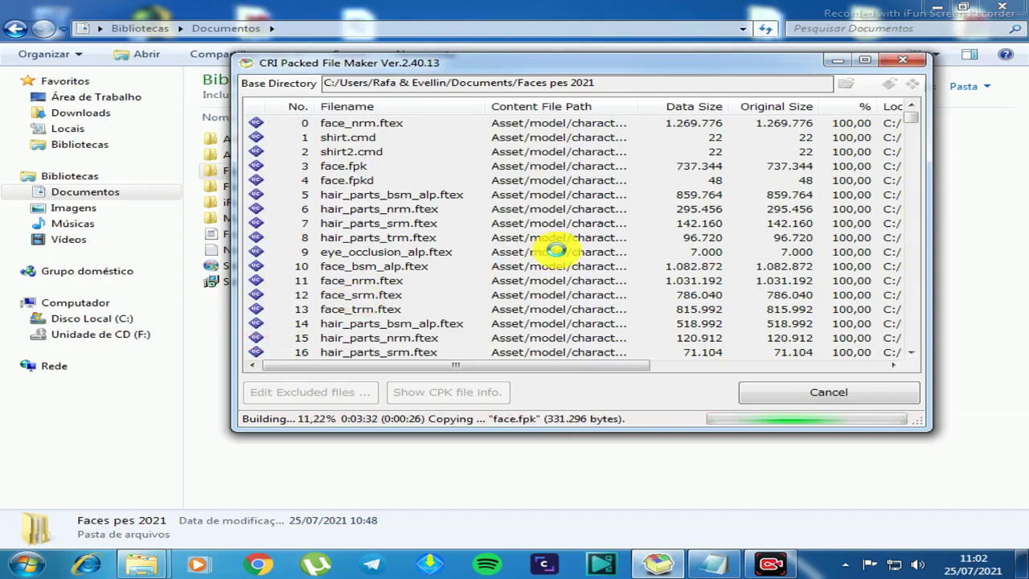
click(839, 61)
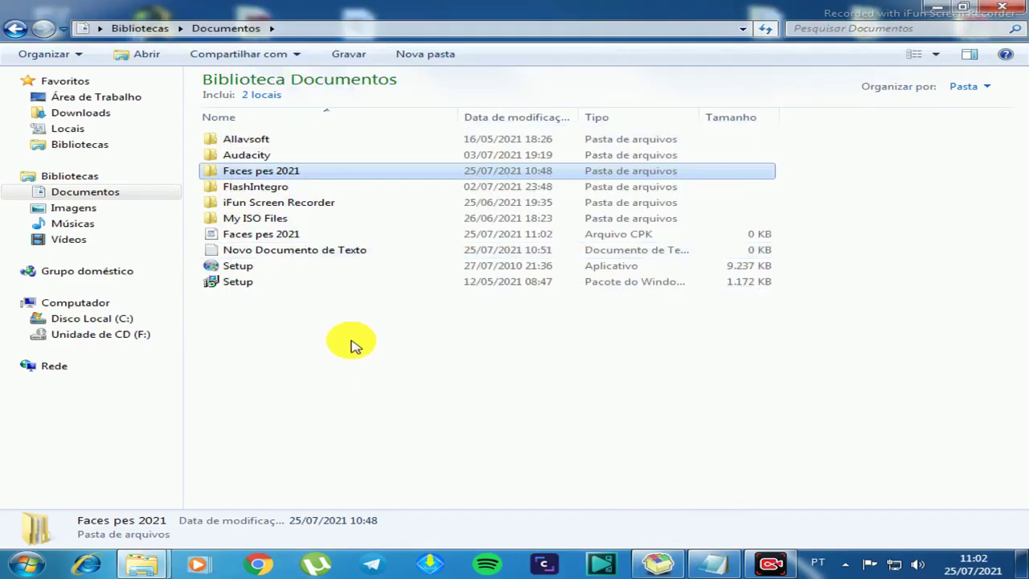
Browse the Faces pes 2021 folder through Asset, model, character and face to the real folder
double_click(289, 173)
double_click(274, 141)
click(267, 139)
double_click(268, 139)
double_click(267, 139)
double_click(268, 140)
double_click(268, 139)
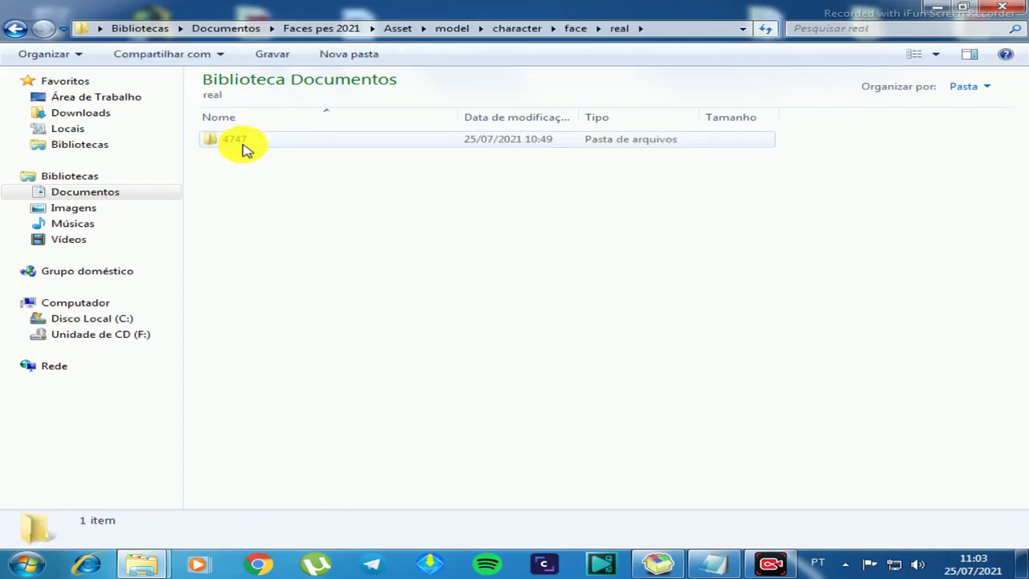
Check the properties of the 4747 face folder and close them
click(239, 142)
right_click(238, 142)
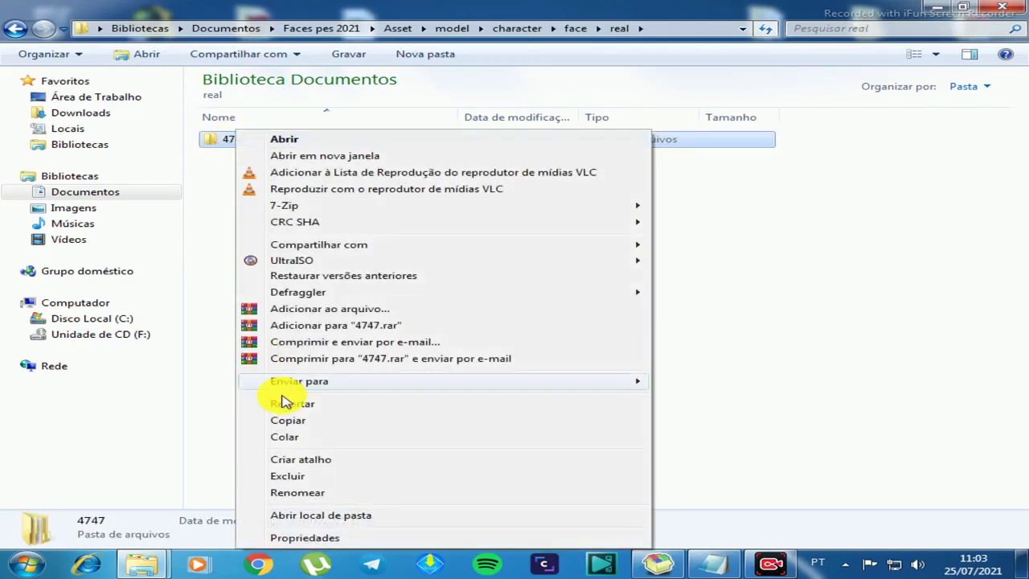
click(294, 537)
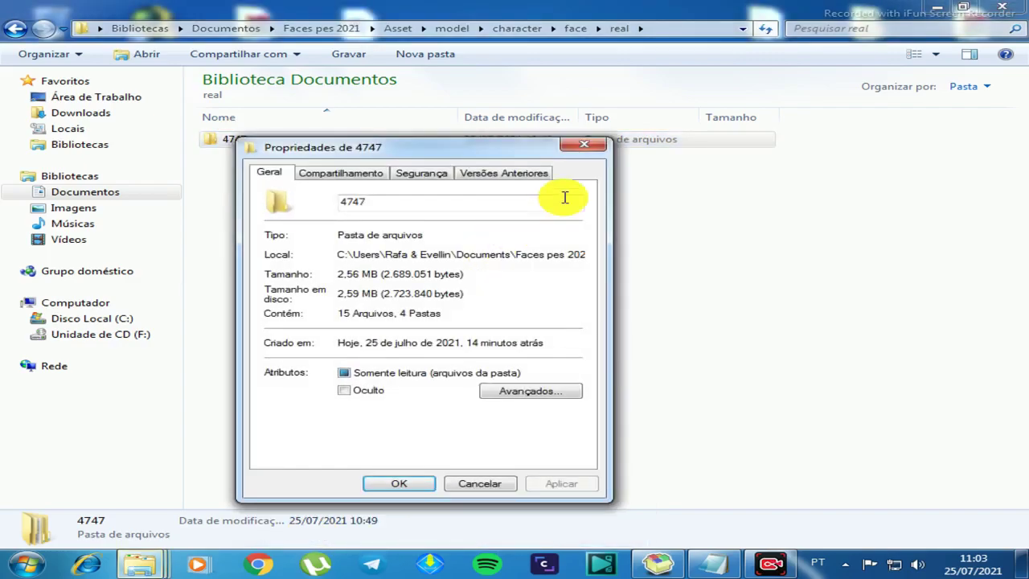
click(585, 144)
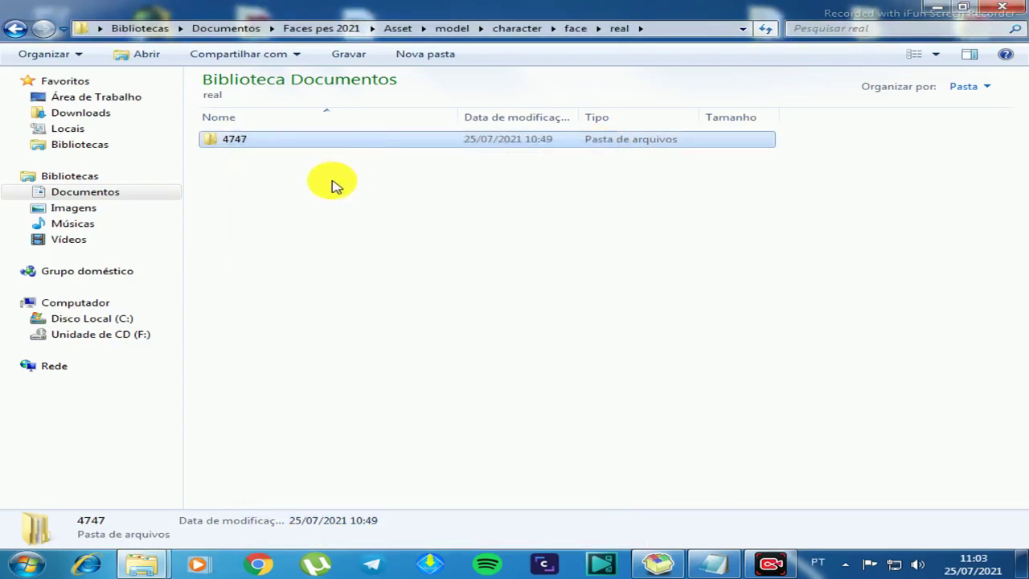
Check the CPK build progress, then bring up the Notepad note, reposition it and minimize it
click(655, 563)
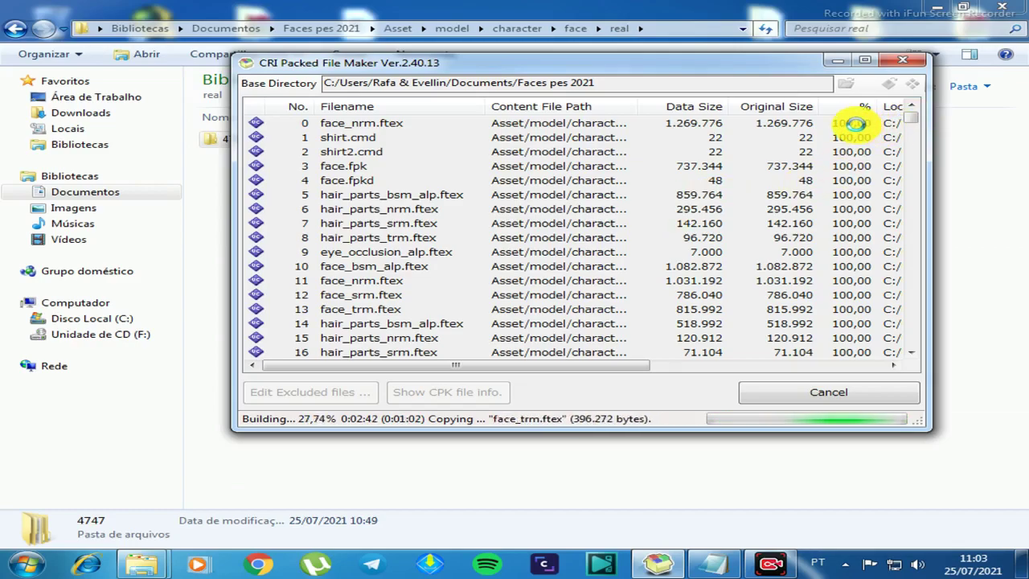
click(711, 564)
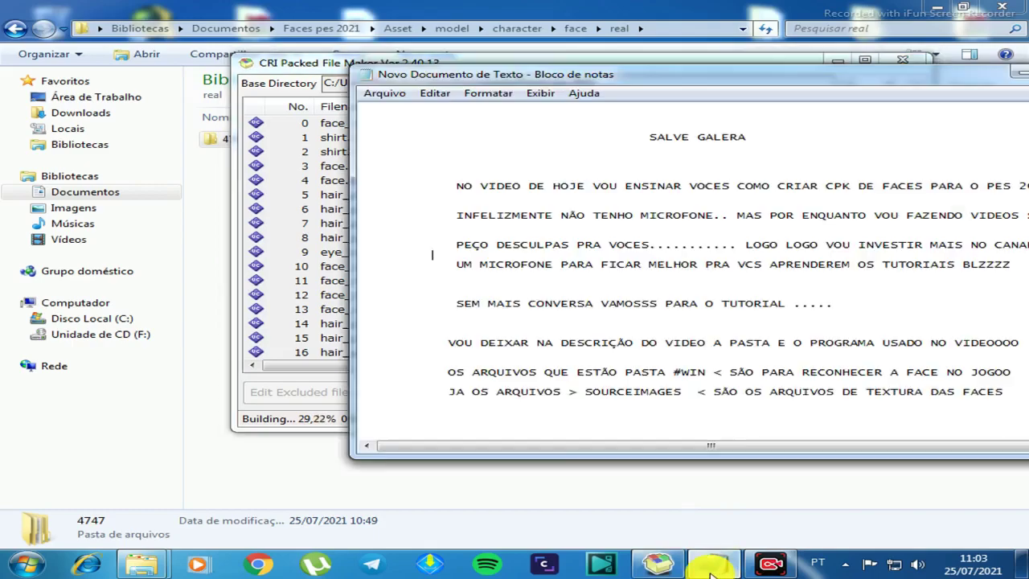
drag(889, 76, 772, 75)
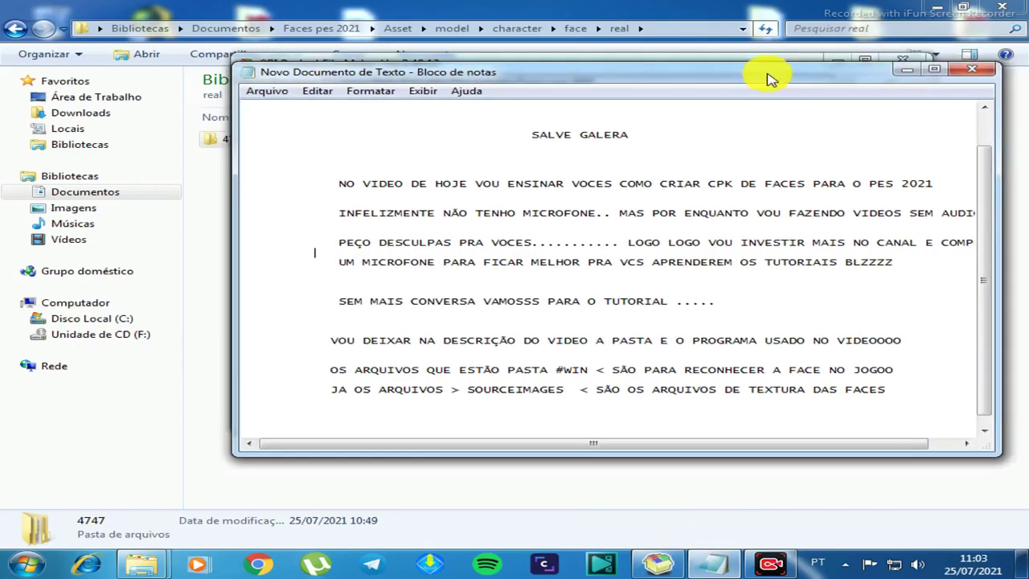
click(900, 71)
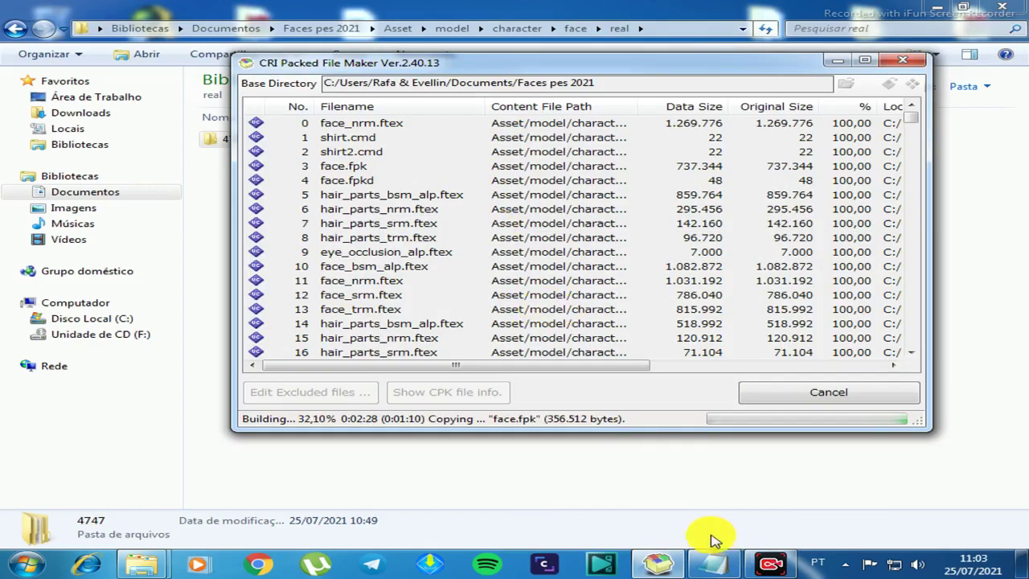
Open a second CRI Packed File Maker window, then view and cancel its dialog for opening a CPK file
right_click(653, 560)
click(592, 488)
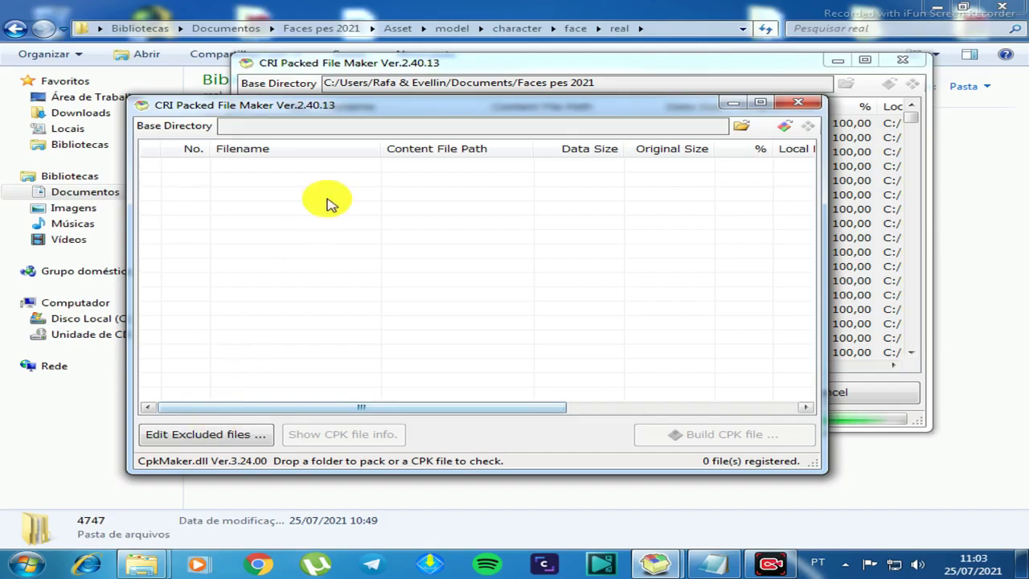
click(784, 126)
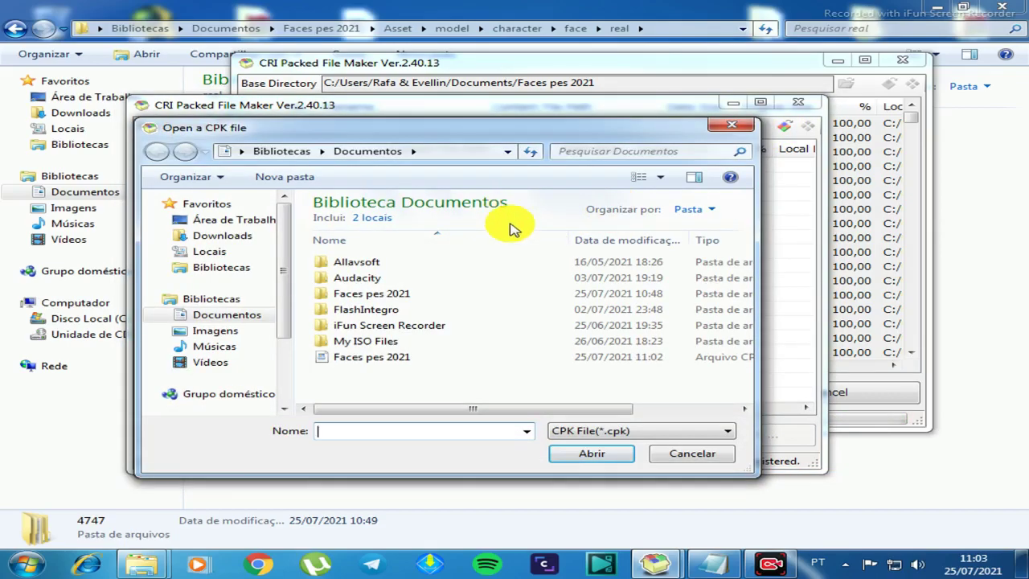
click(693, 456)
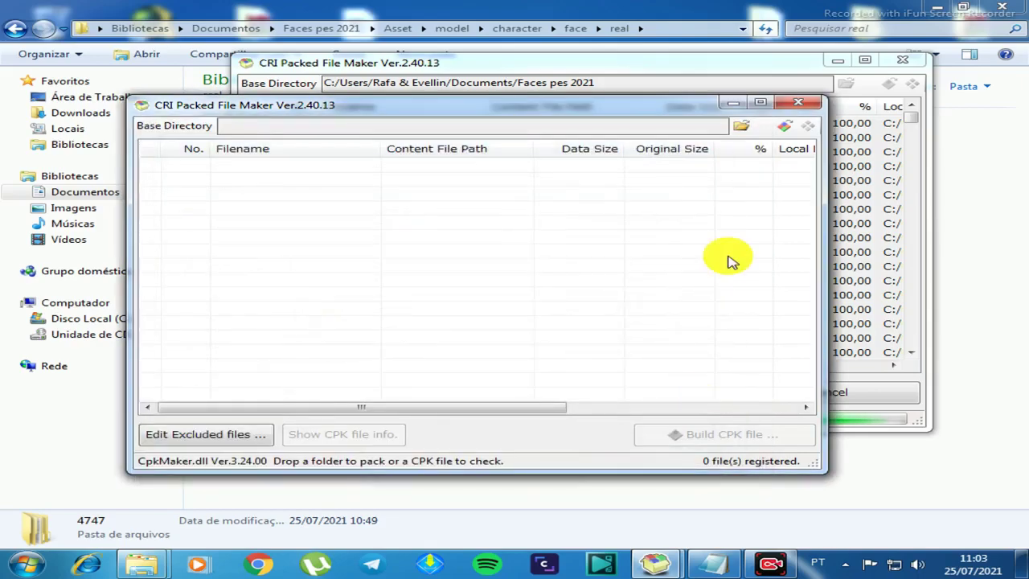
Select the Faces pes 2021 folder in Documentos as the folder for packing in the second packer window
click(740, 126)
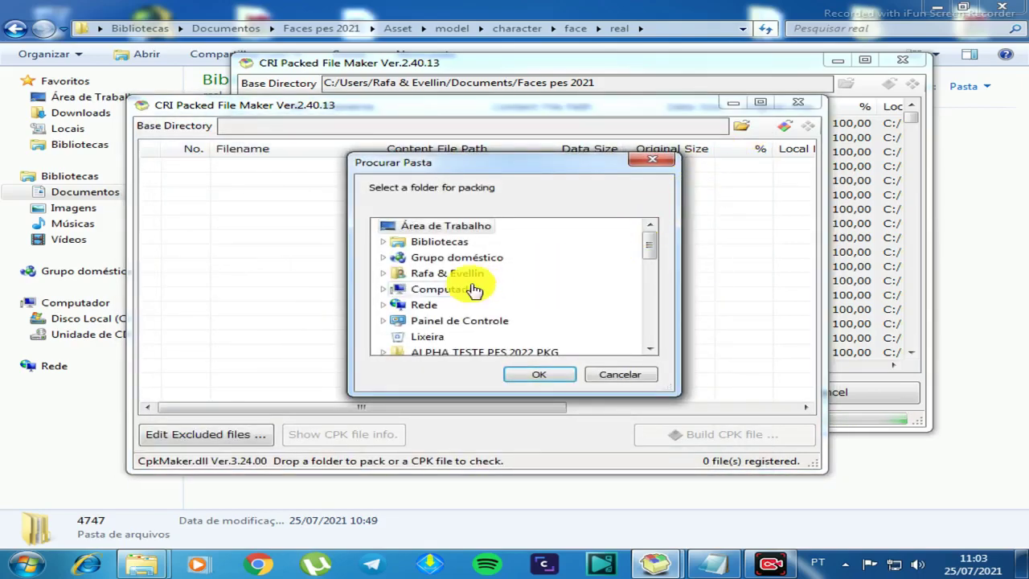
double_click(464, 274)
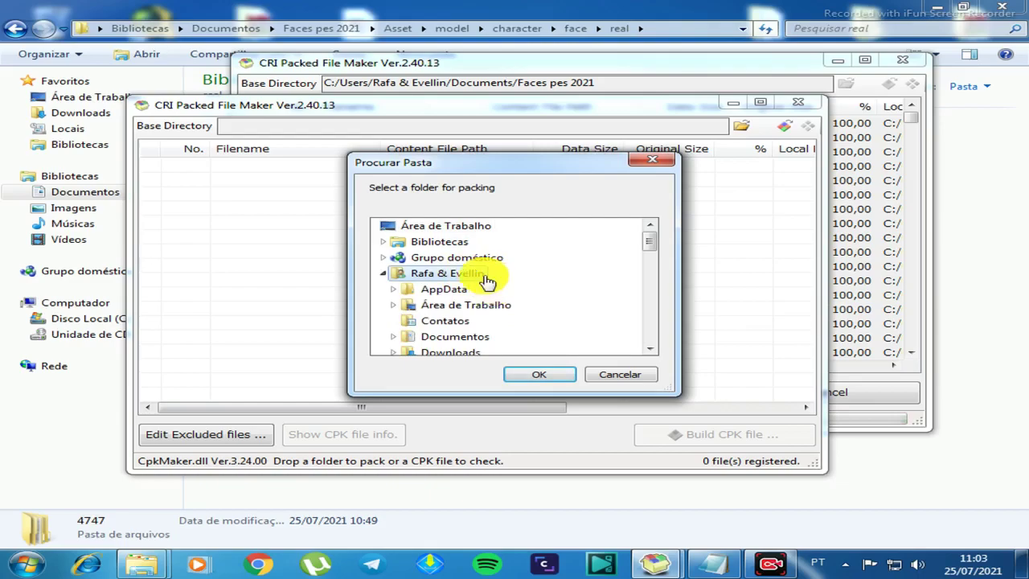
double_click(464, 335)
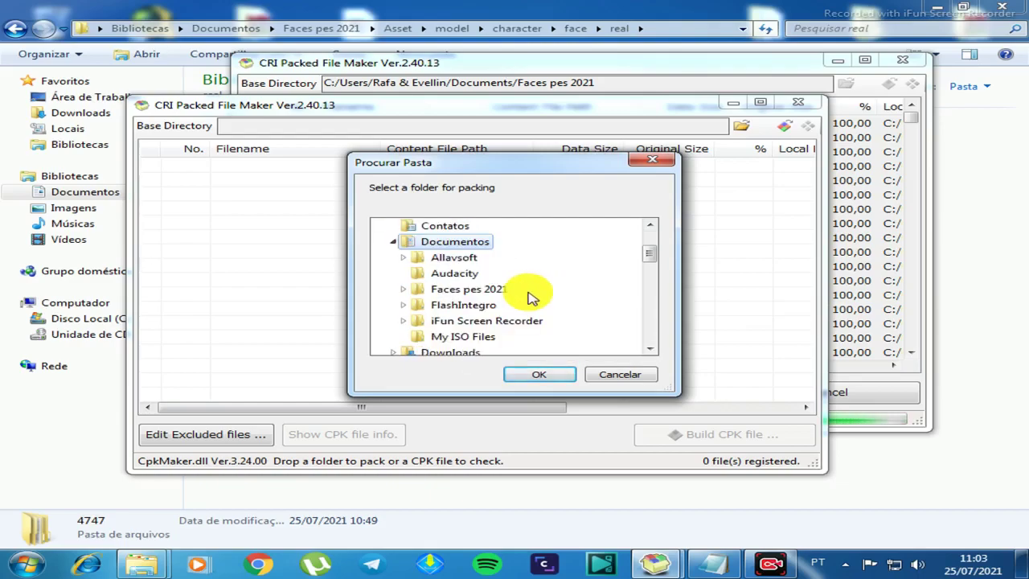
double_click(474, 289)
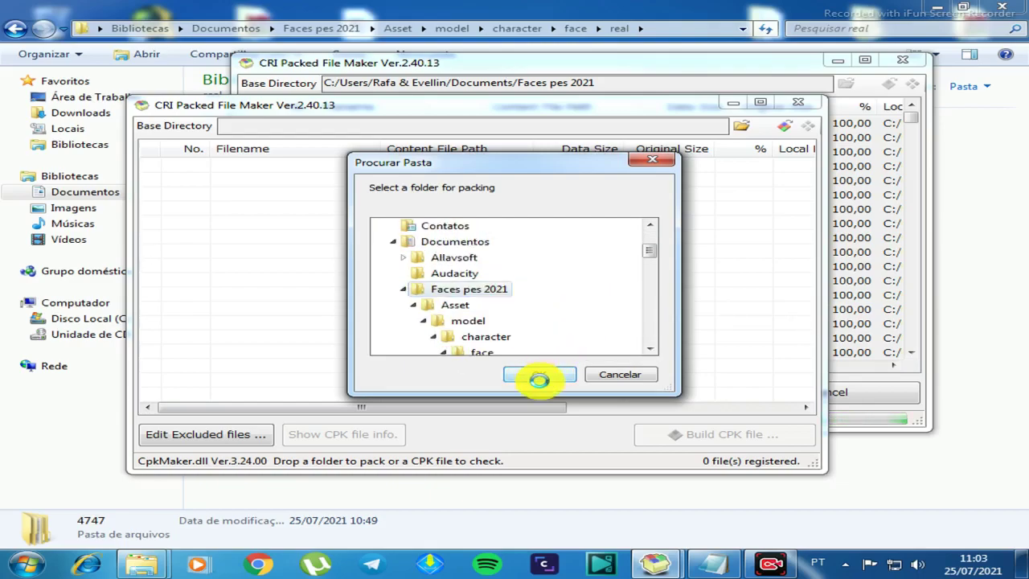
click(539, 375)
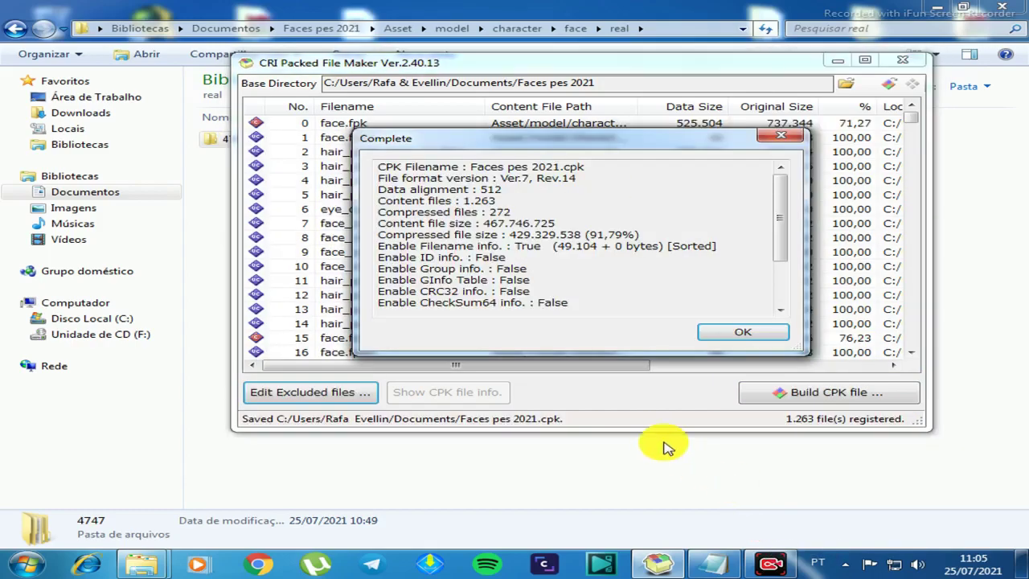
Add the line "PAUSEI O VIDEO TAVA DEMORANDO AQUII" at the end of the Notepad note and minimize it
click(712, 564)
click(905, 387)
key(Return)
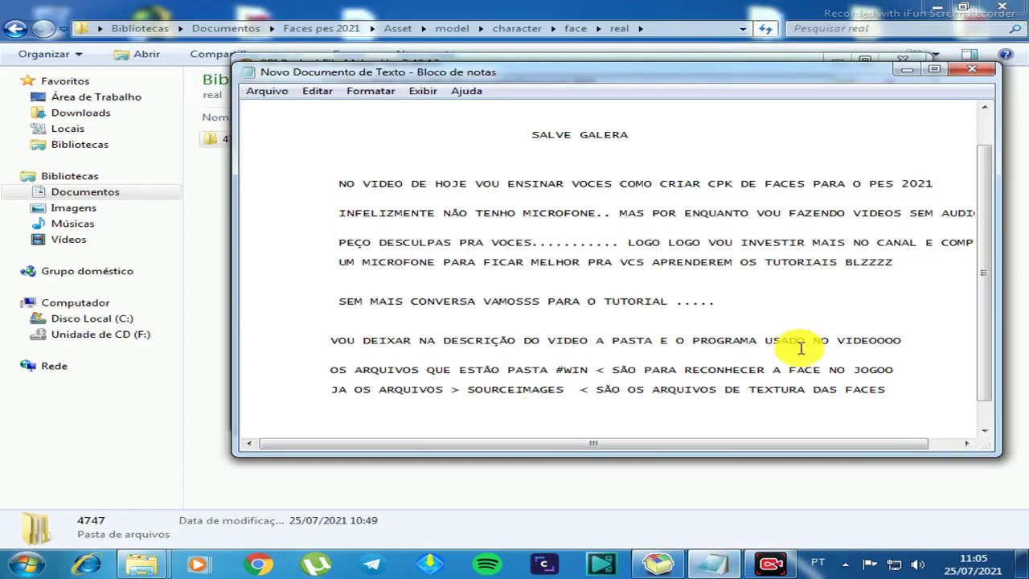
key(Return)
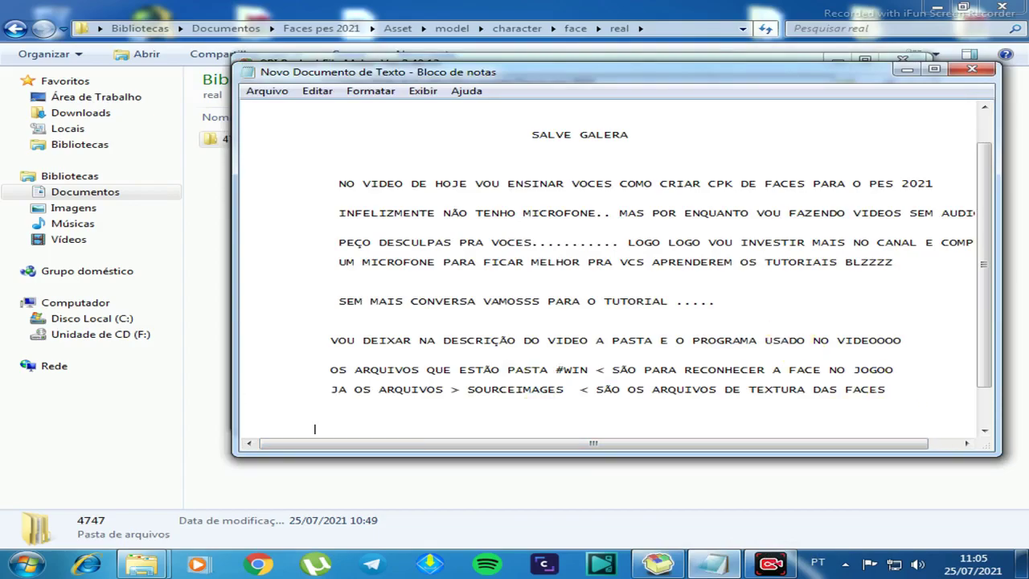
text(PAUSEI O VIDEO)
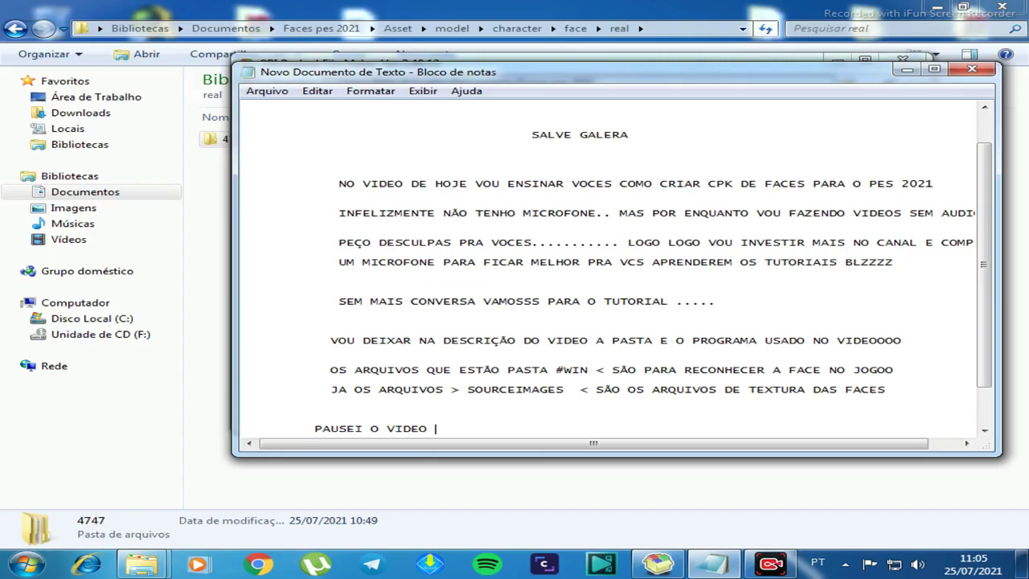
text( TAVA DEMORANDO AQUI)
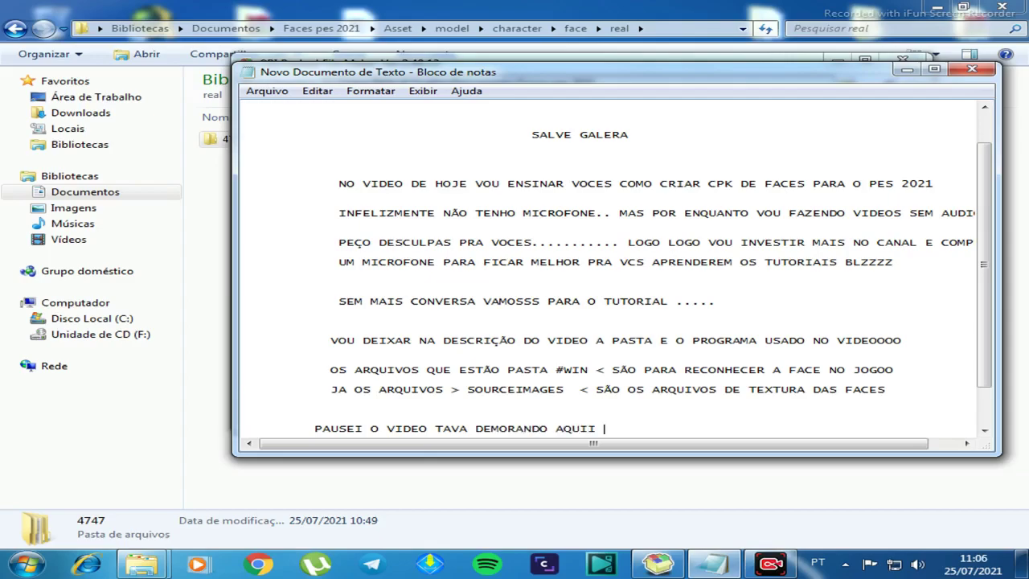
text(I)
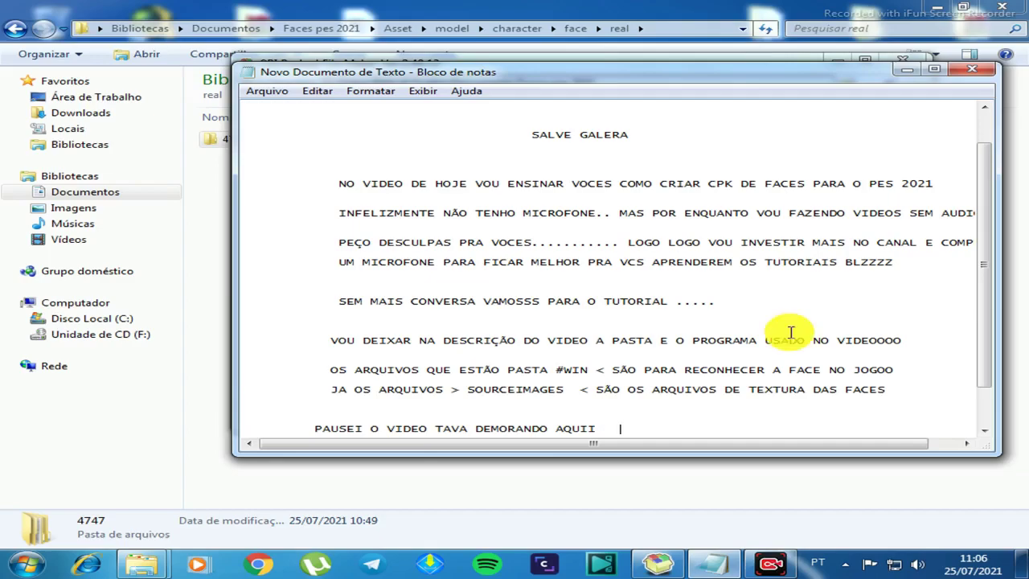
click(714, 563)
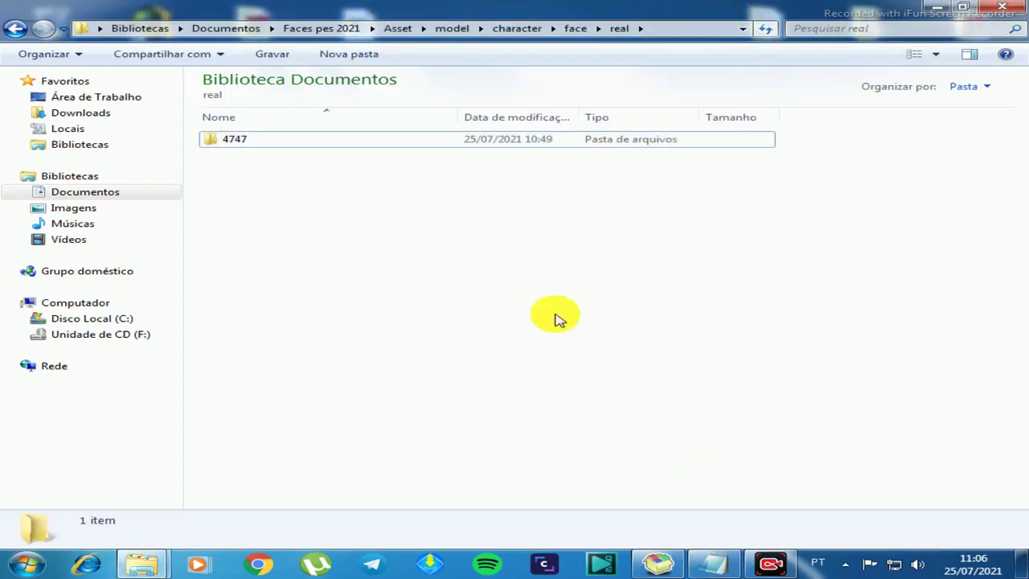
Bring up CRI Packed File Maker, dismiss the CPK build summary and close the packer
click(659, 562)
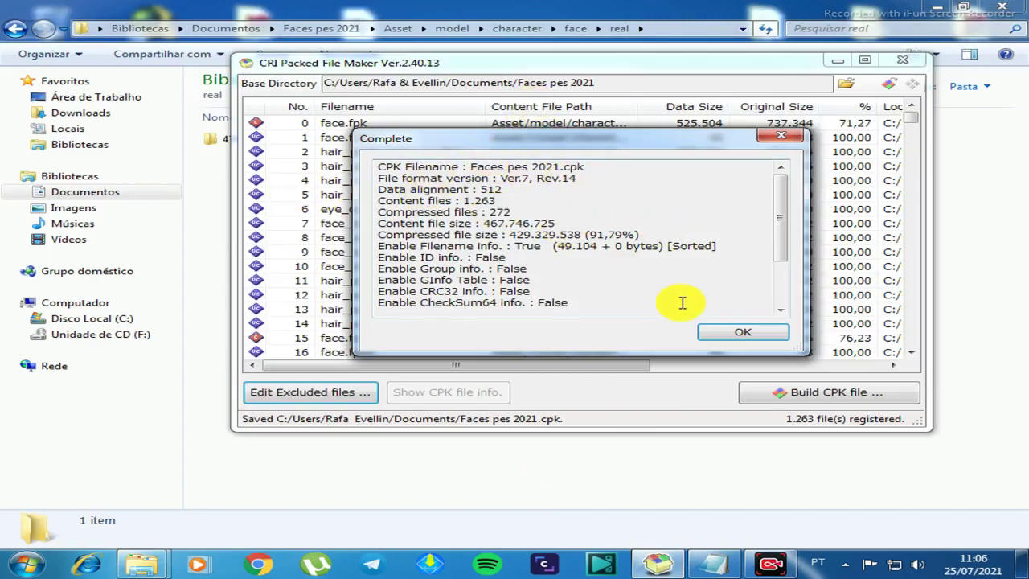
click(743, 336)
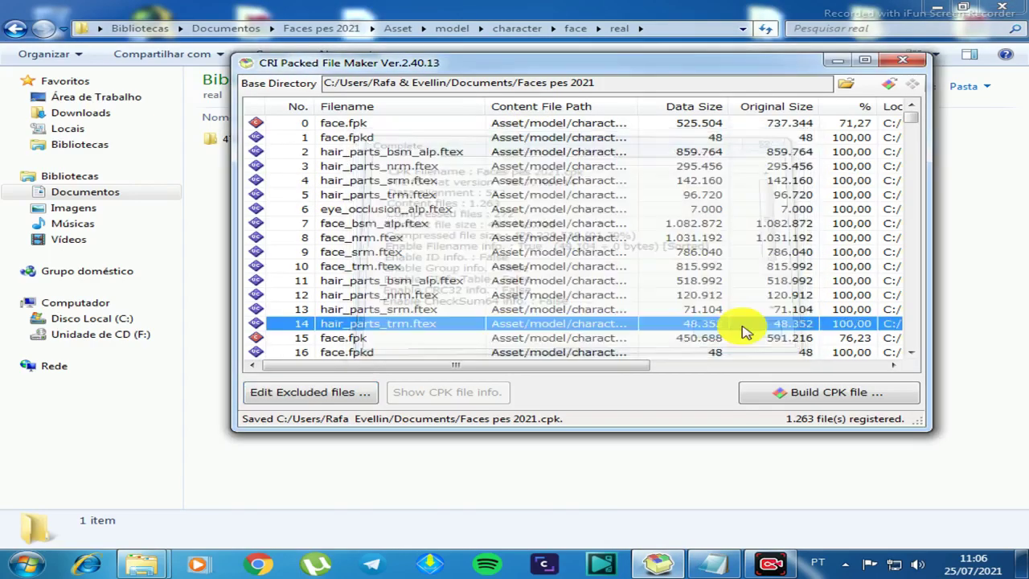
click(915, 69)
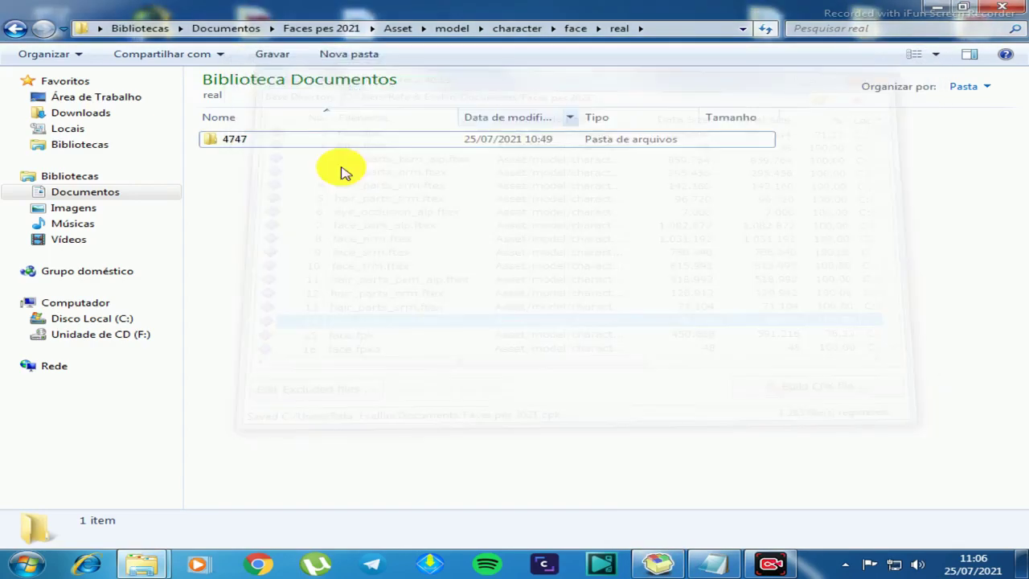
Go back to the Documentos folder in the file explorer and refresh its contents
click(235, 29)
click(287, 336)
right_click(287, 334)
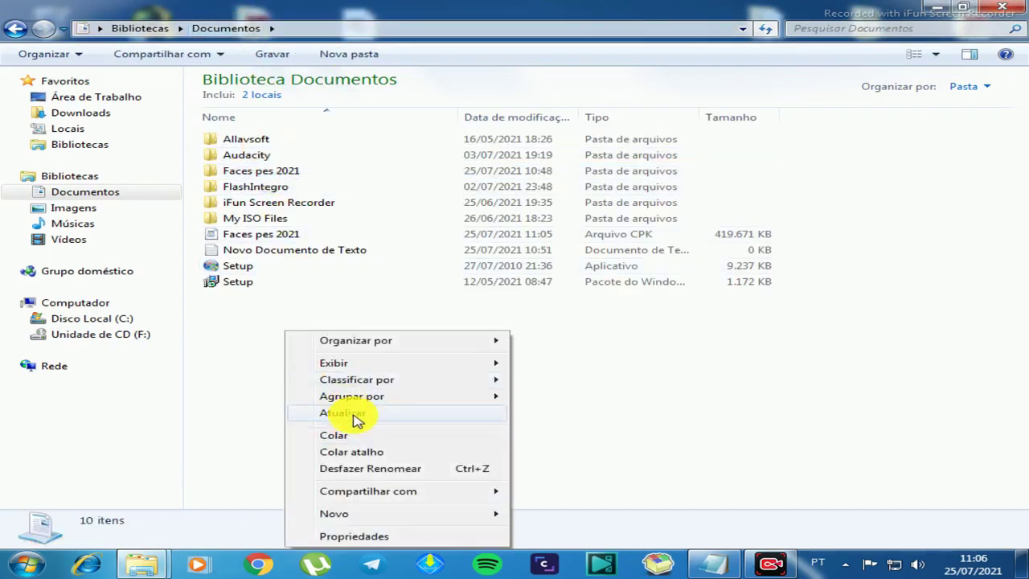
click(354, 414)
Open the properties of the Faces pes 2021 CPK file and examine its file type
click(291, 234)
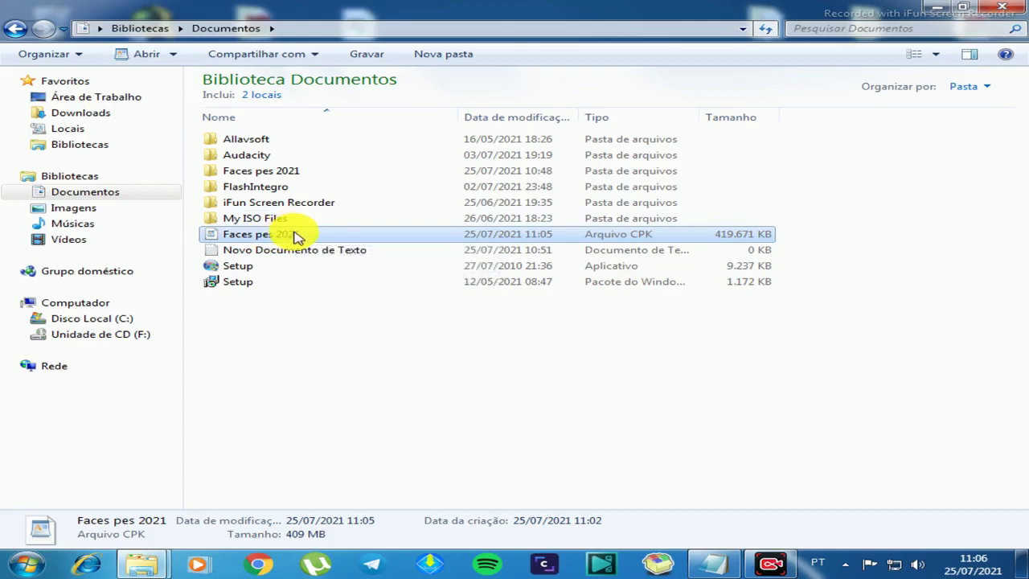
right_click(294, 234)
click(348, 536)
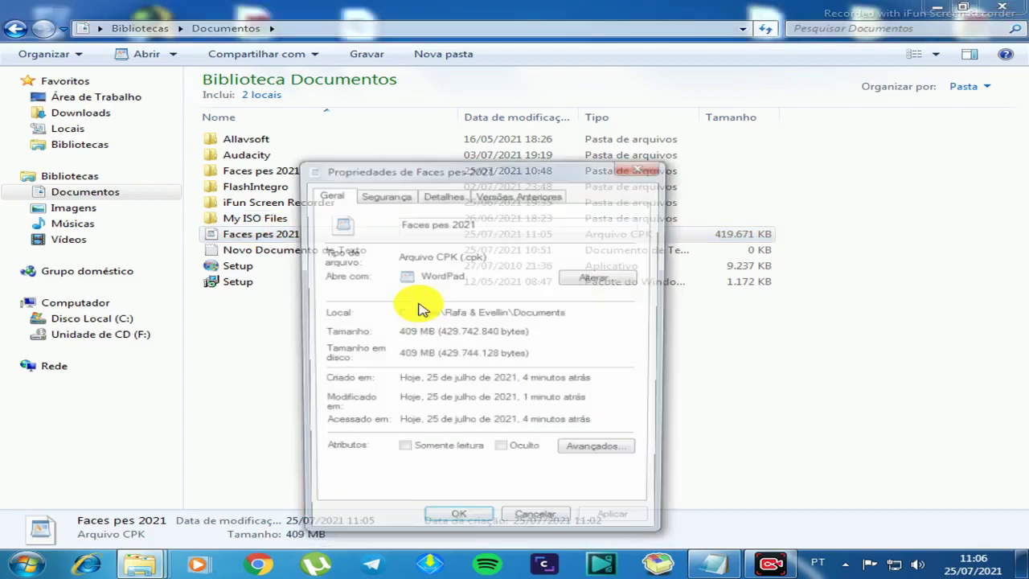
drag(481, 254, 459, 254)
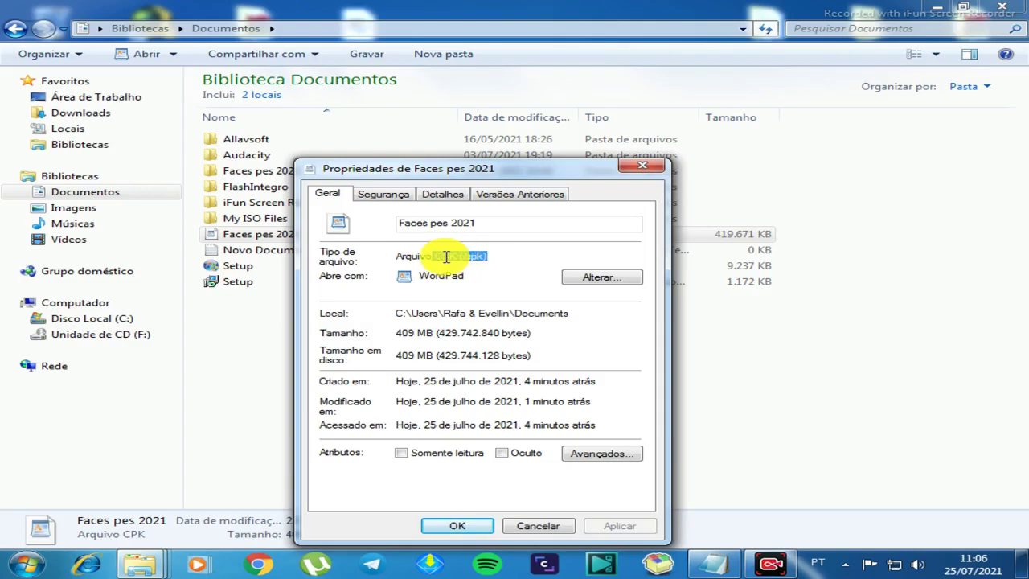
click(435, 256)
Add the line "PRONTO GALERAAA FOI CRIADA A CPK DE FACESSSS" to the Notepad note, followed by blank lines
click(711, 562)
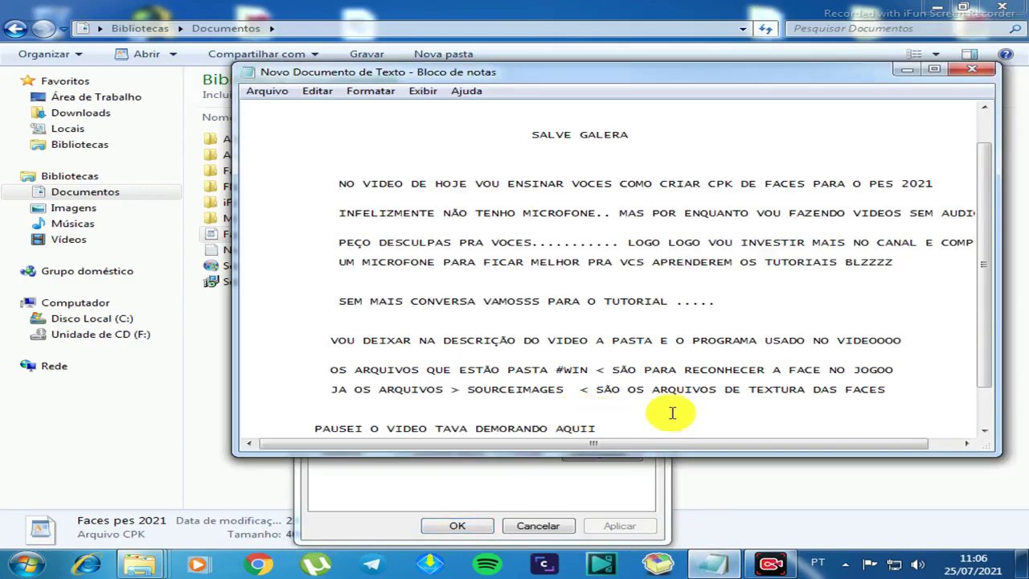
key(Return)
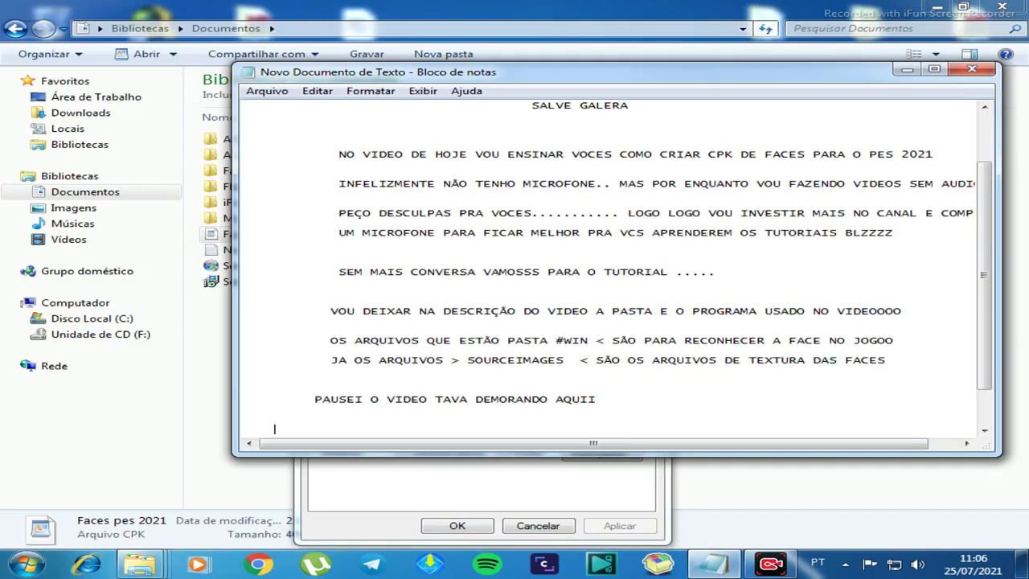
text(PRONTO GALERAAA)
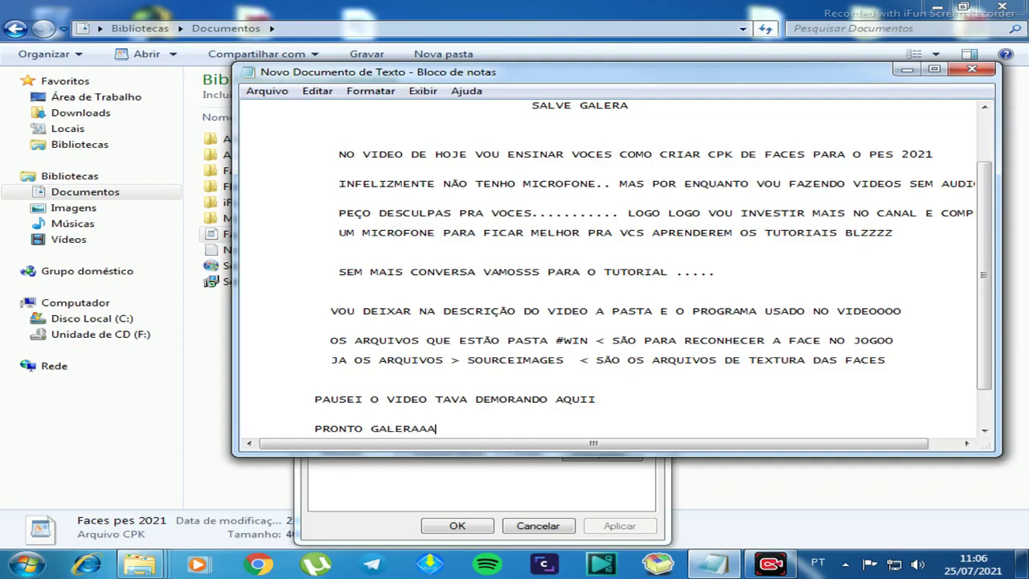
text( FOI CRIADA A CPK DE FACESSSS)
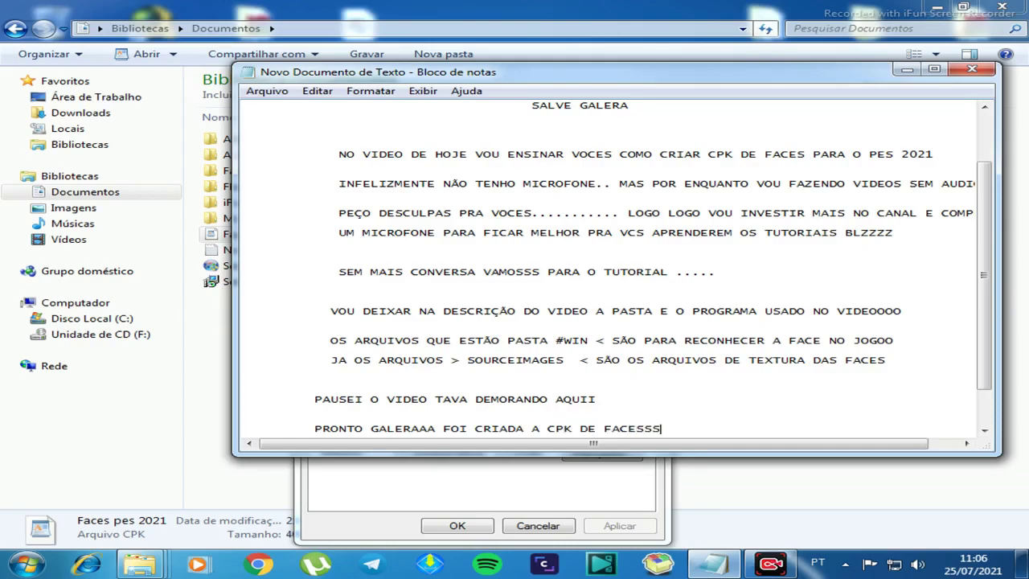
key(Return)
key(Return)
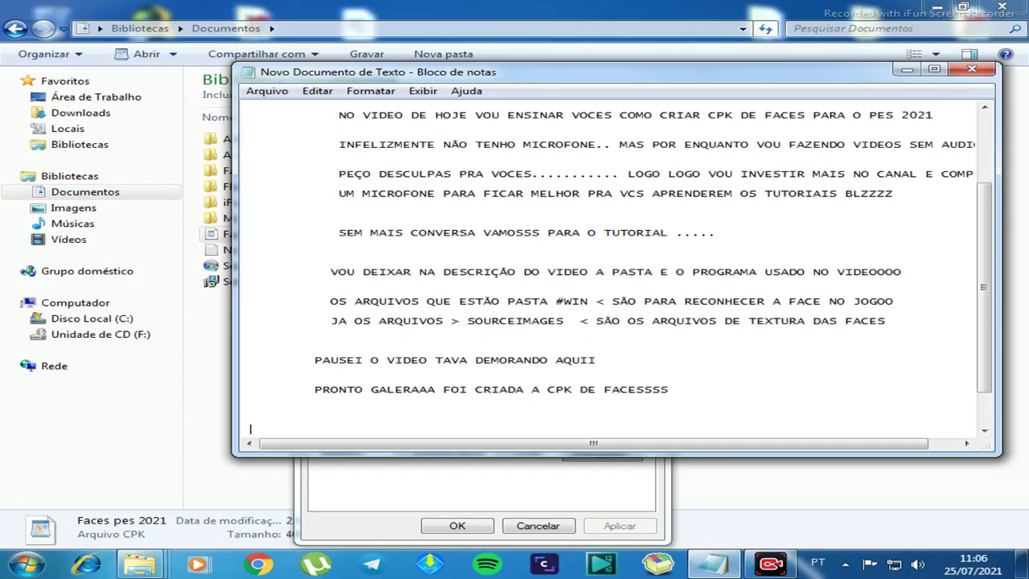
Write "ESPERO QUE GOSTEM DO VIDEO" and, after a gap, "CURTAM E SE INSCREVAM NO CANAL" in the note
text(ESPERO QUE GOSTEM DO VIDEO)
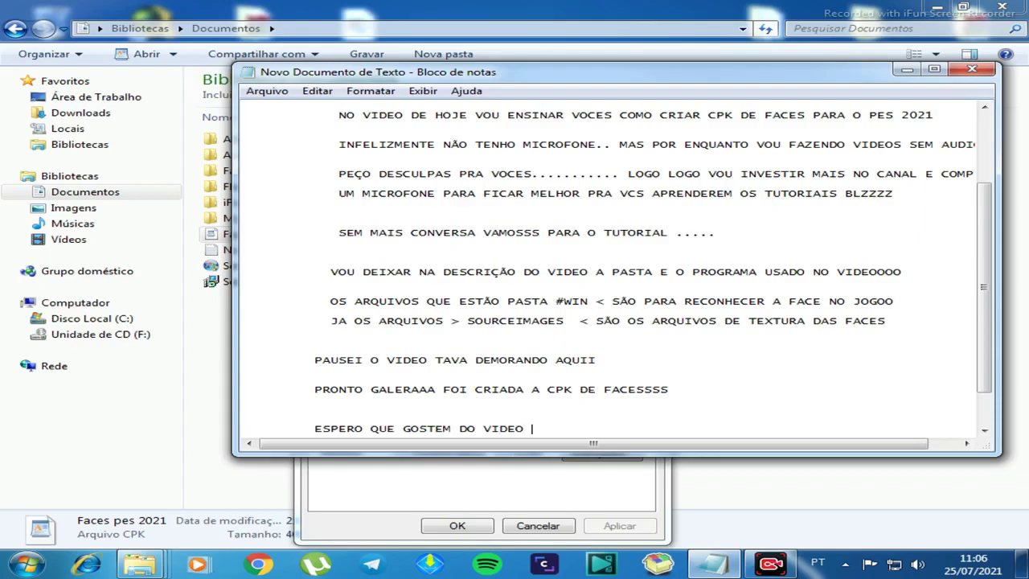
key(Return)
key(Return)
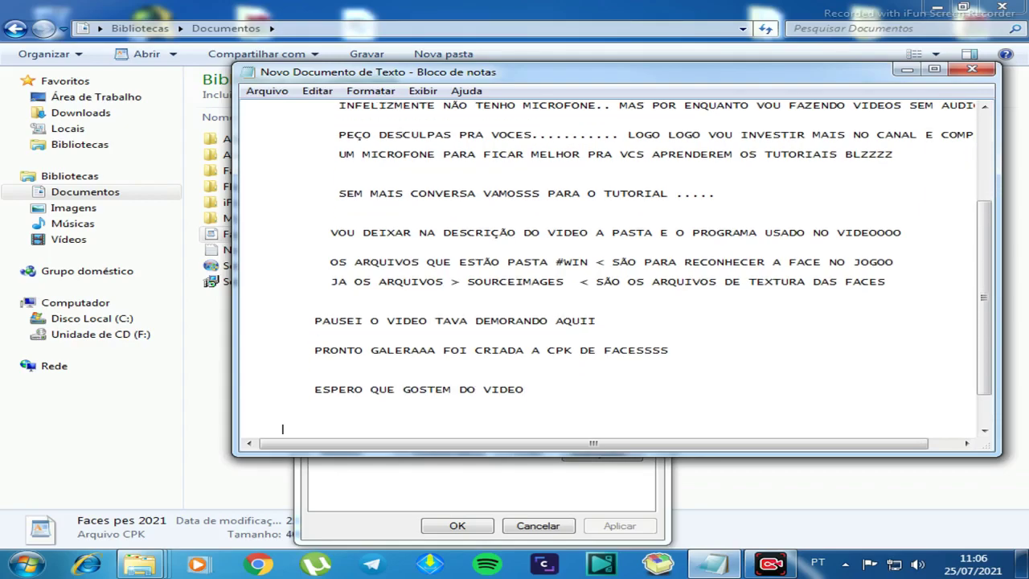
text(CURTAM E SE)
key(BackSpace)
text(SE INSCRE)
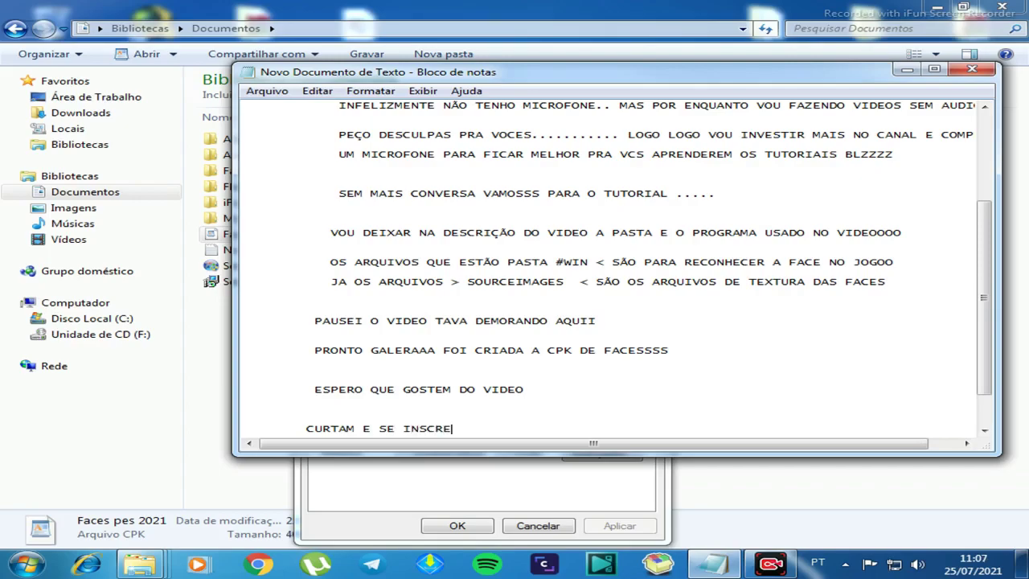
text(VAM NO CA)
Leave some blank lines and finish the note with "VALEUUUUUUUUUU TMJJJJJJJJ"
key(Return)
key(Return)
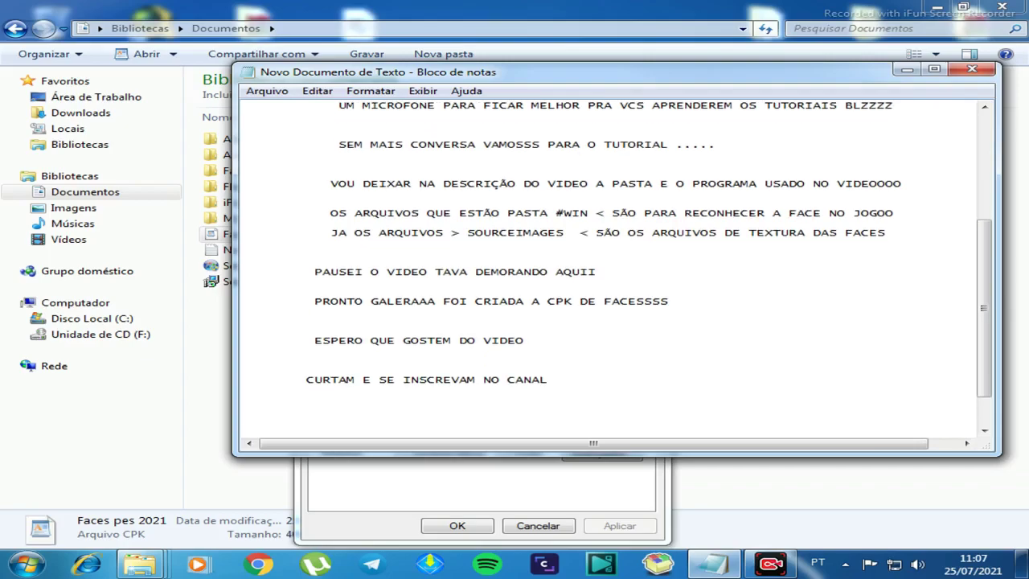
text(VALEUUUUUUUUUU TMJ)
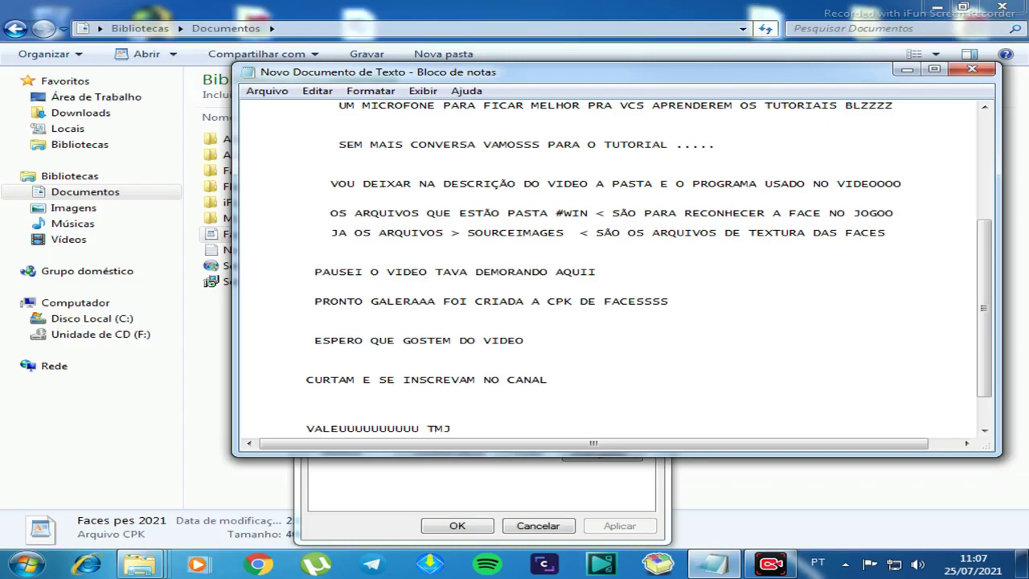
text(JJJJJJJ)
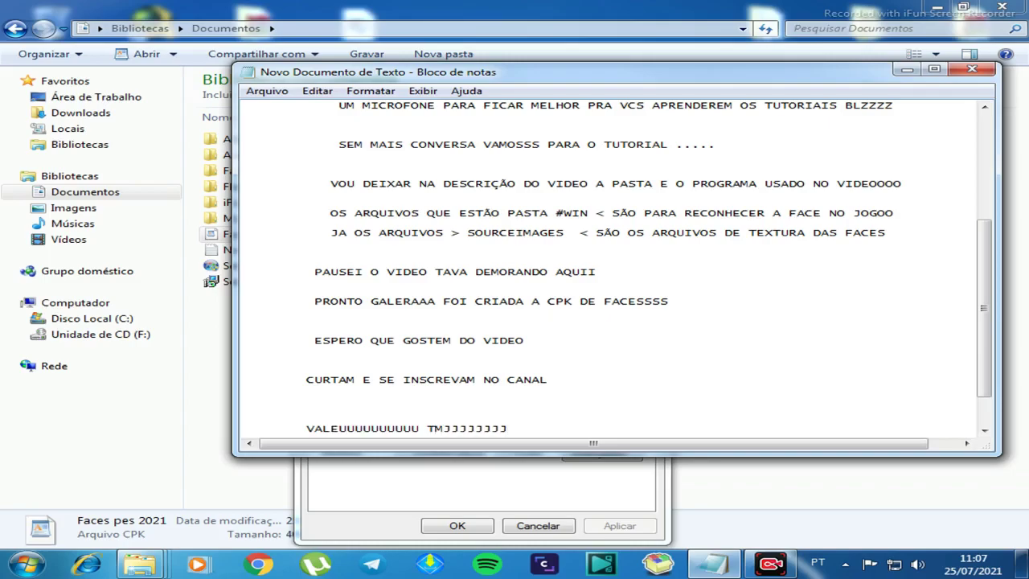